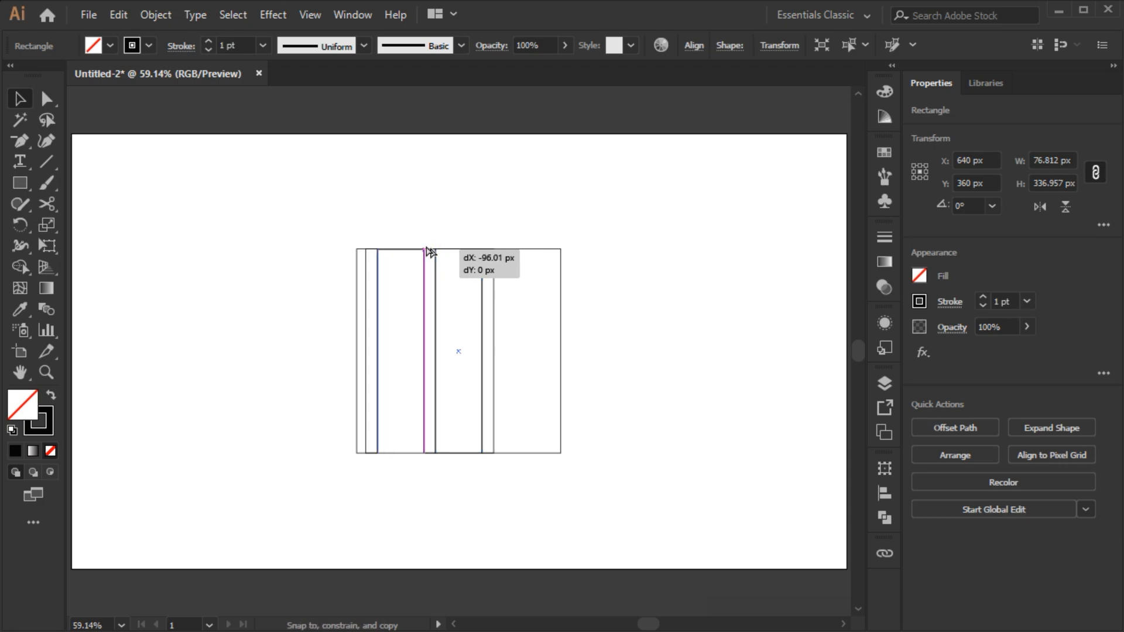
- Group the vertical strips and center the group horizontally on the artboard
key("ctrl+g")
left_click(883, 493)
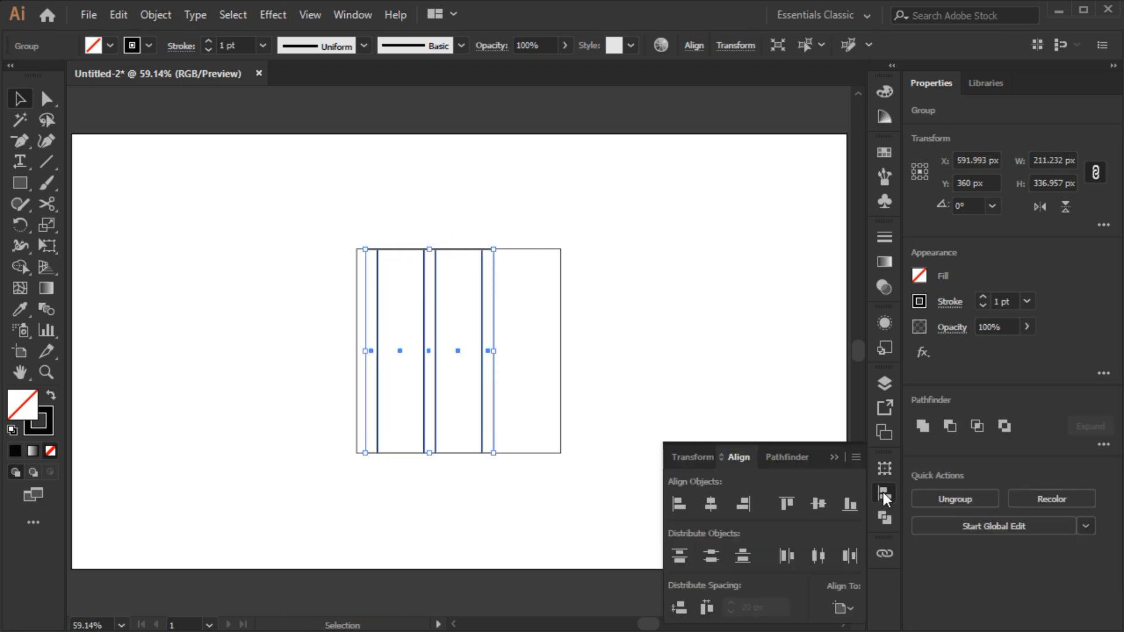
left_click(714, 500)
left_click(833, 457)
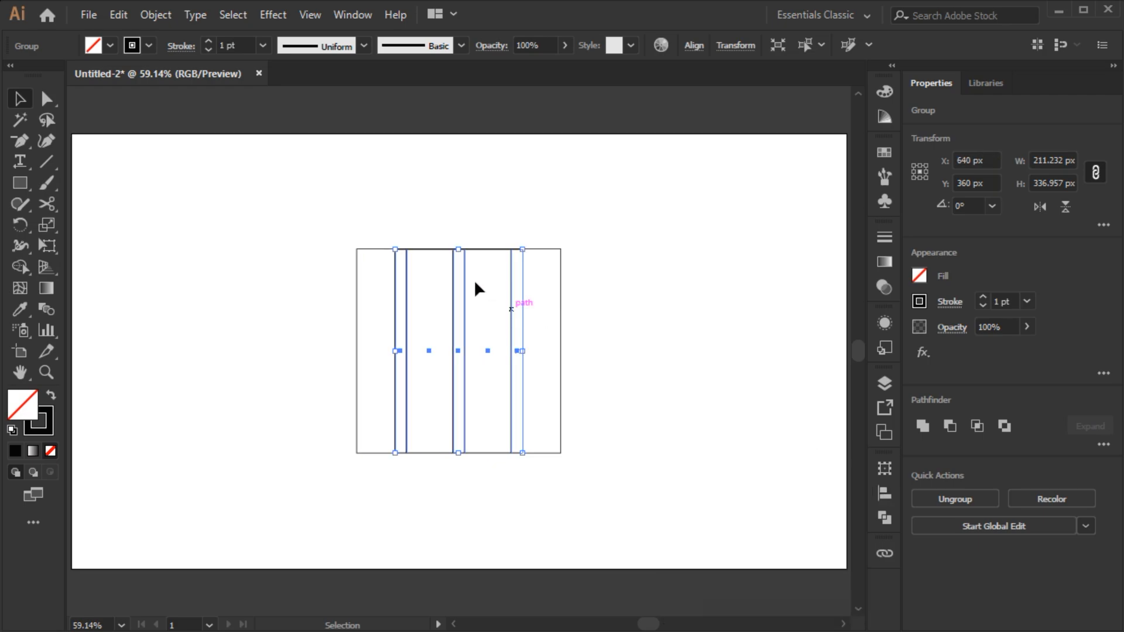
- Rotate the strip group to 45° and make a vertically reflected copy of it
left_click_drag(458, 246, 356, 250)
right_click(175, 201)
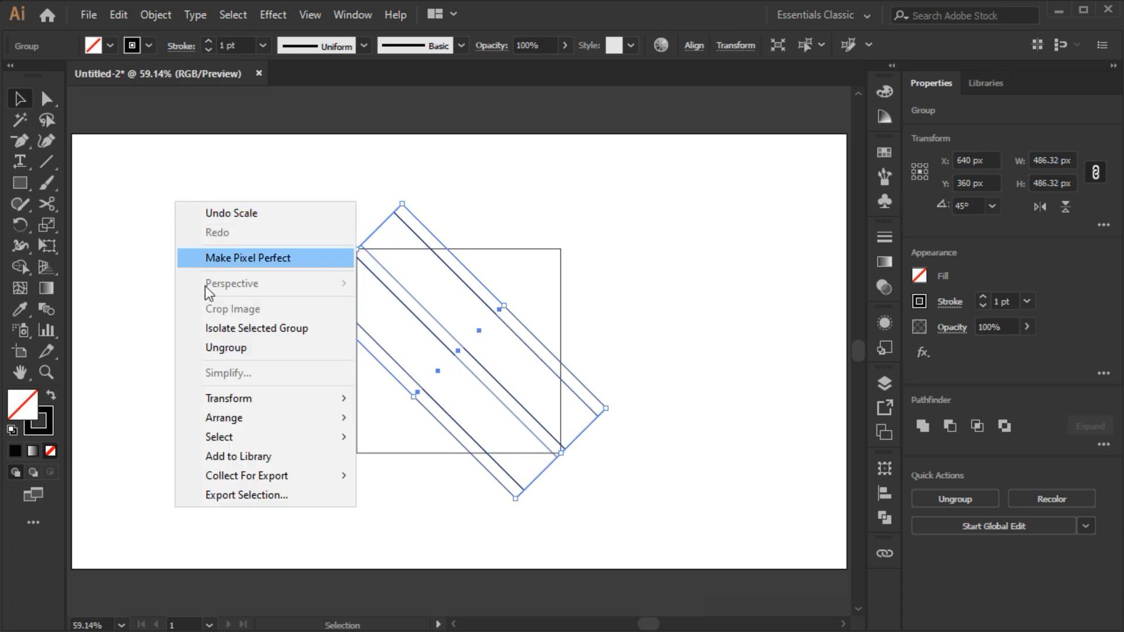
mouse_move(216, 397)
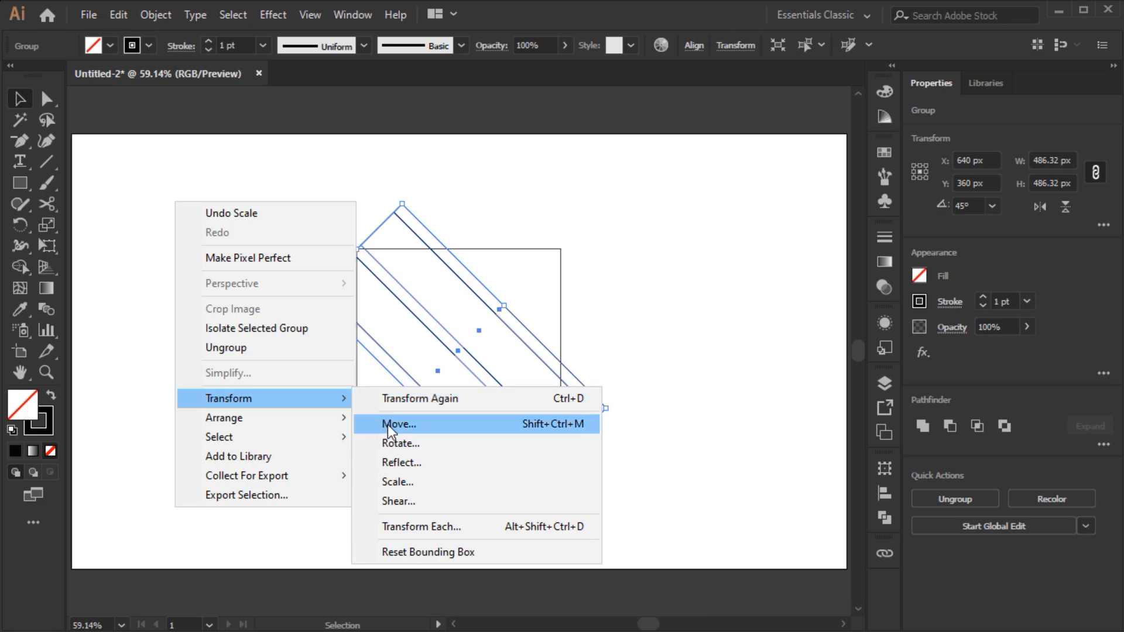
left_click(391, 463)
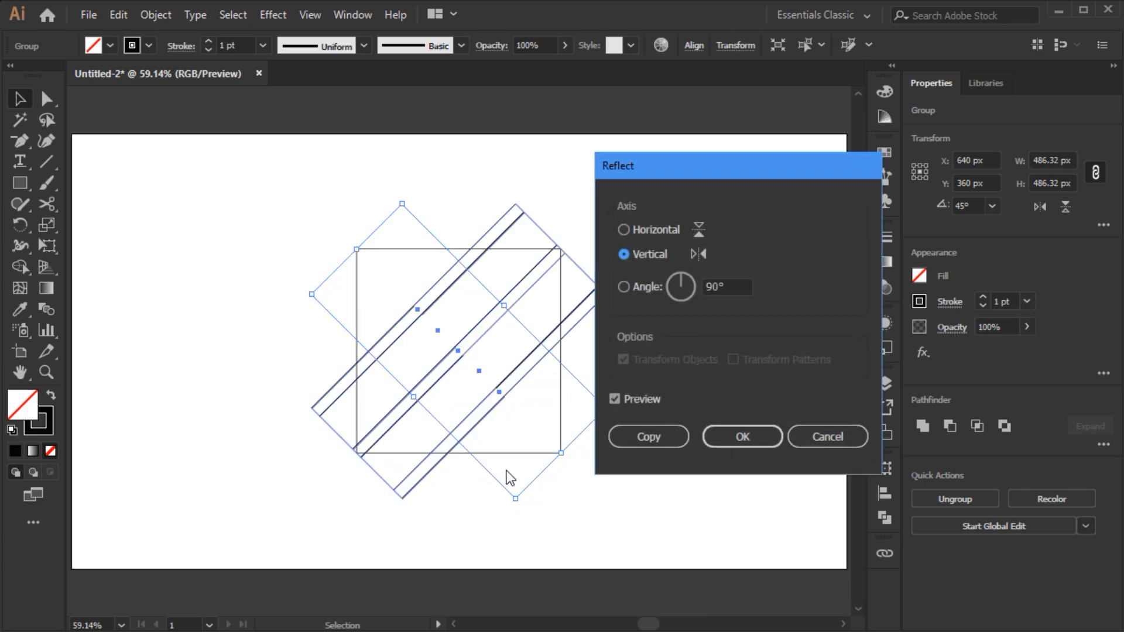
left_click(649, 435)
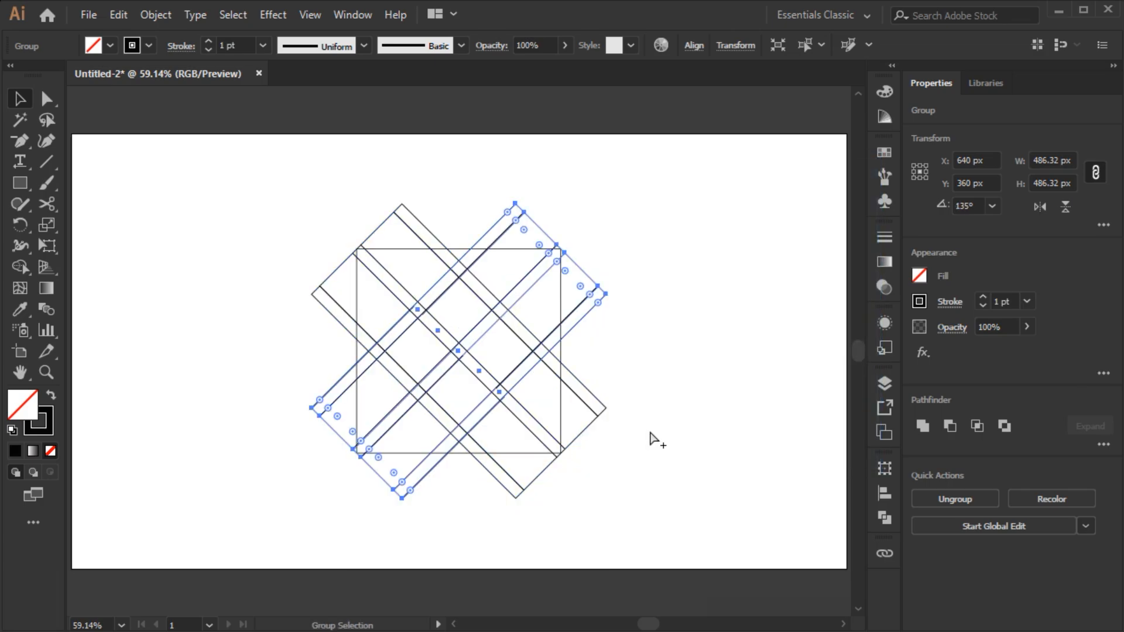
- Unlock and select everything, then use Shape Builder with a black fill to merge and fill the regions inside the square
key("ctrl+alt+2")
key("ctrl+a")
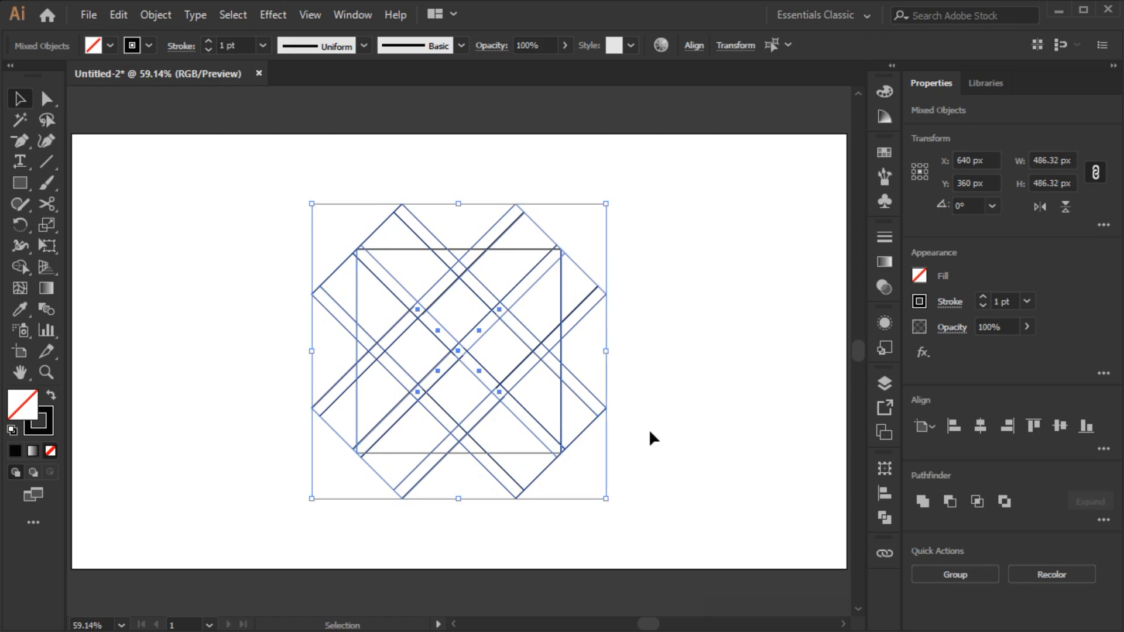
left_click(21, 271)
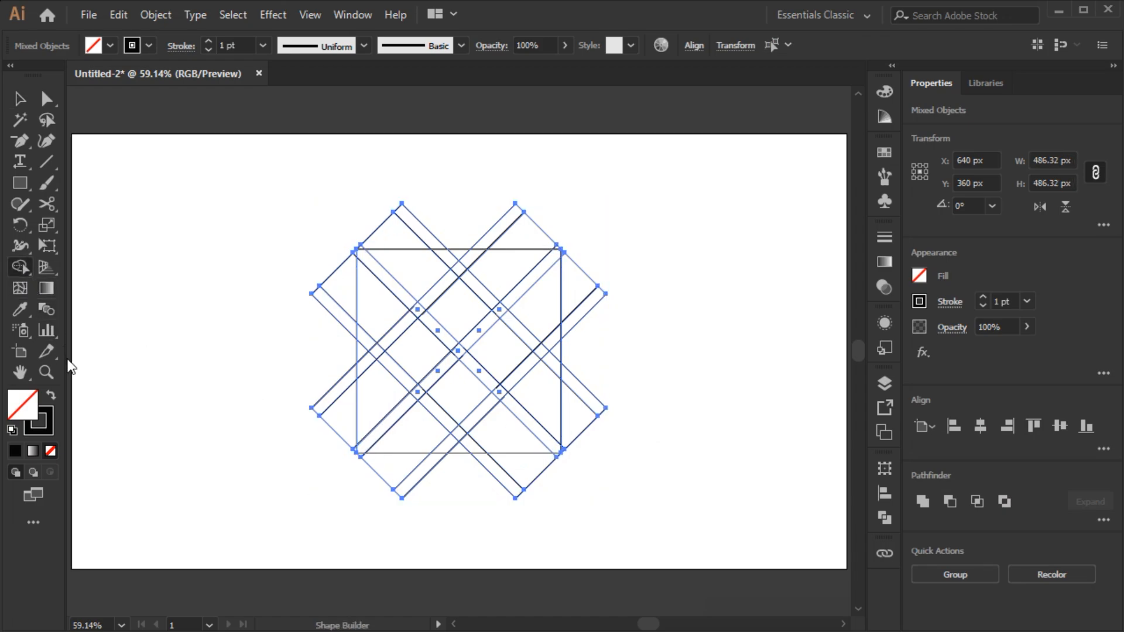
left_click(52, 399)
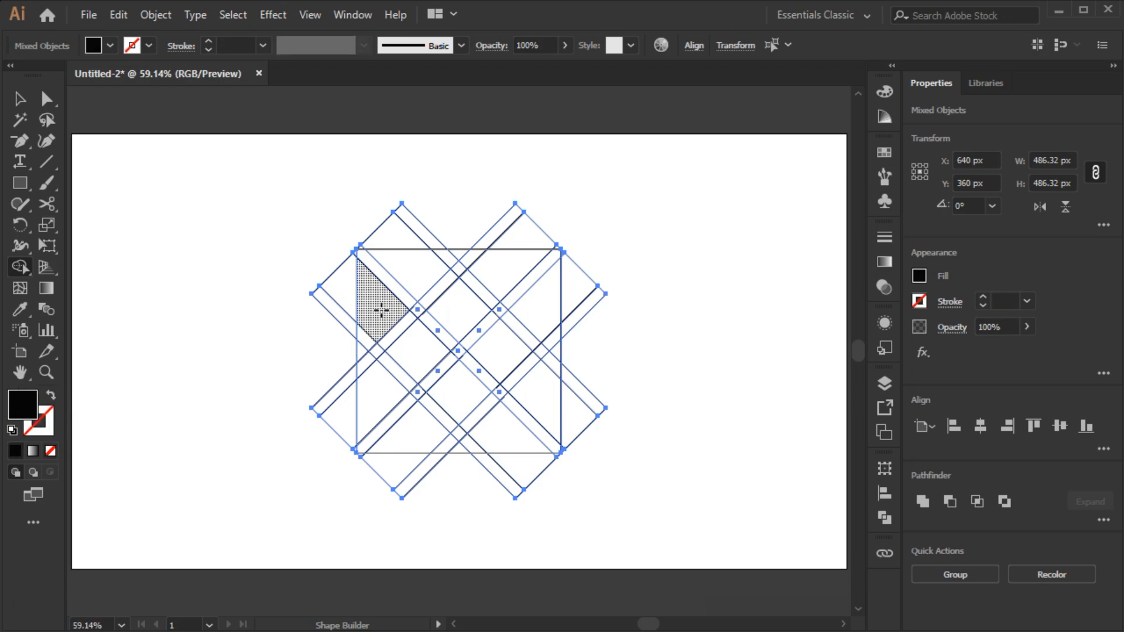
mouse_move(381, 311)
left_mouse_down()
mouse_move(414, 345)
mouse_move(495, 285)
left_mouse_up()
mouse_move(540, 380)
left_mouse_down()
mouse_move(508, 364)
mouse_move(431, 426)
left_mouse_up()
left_click(381, 389)
left_click(400, 314)
left_click(389, 265)
left_click(532, 310)
left_click(505, 423)
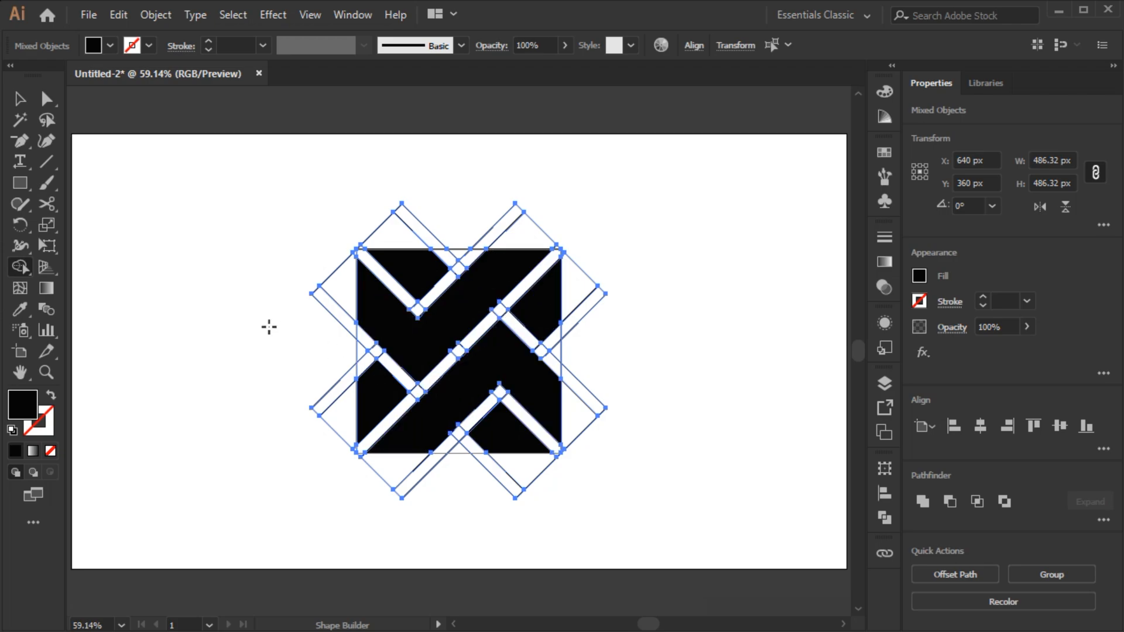
- Select the black shapes with the Magic Wand, cut them, delete all remaining lines, and paste the shapes back in front
left_click(28, 126)
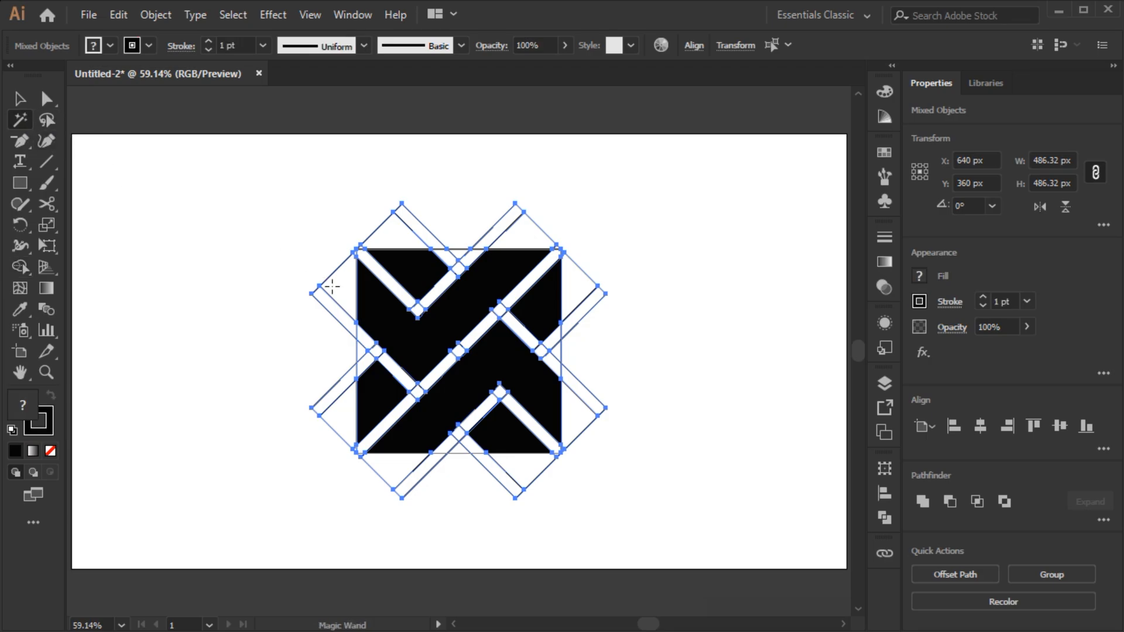
left_click(382, 319)
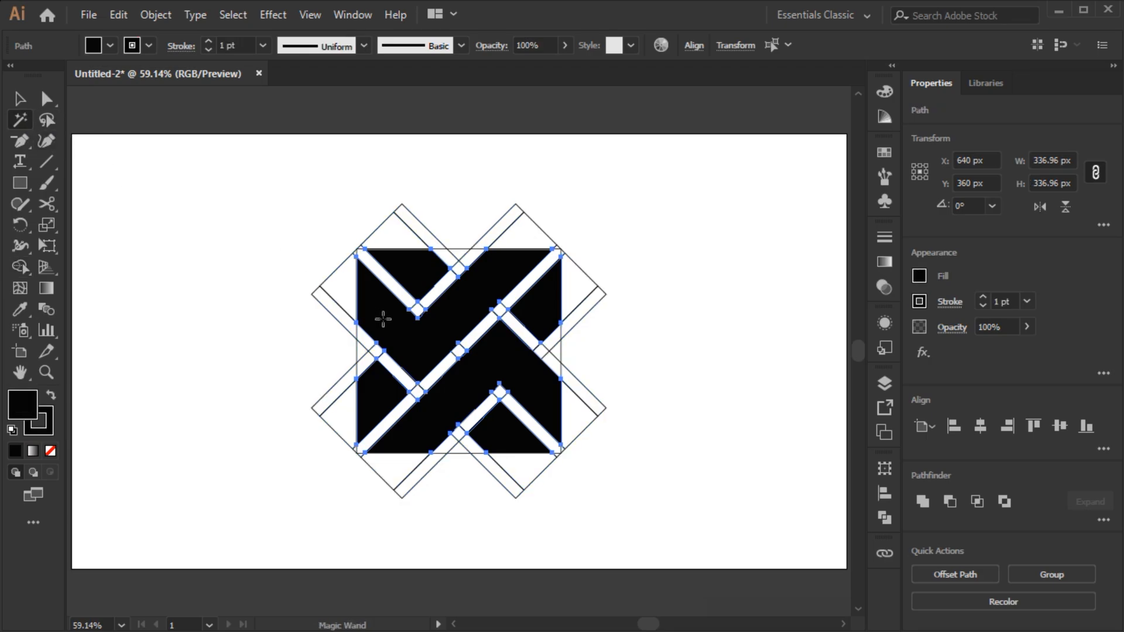
left_click(119, 15)
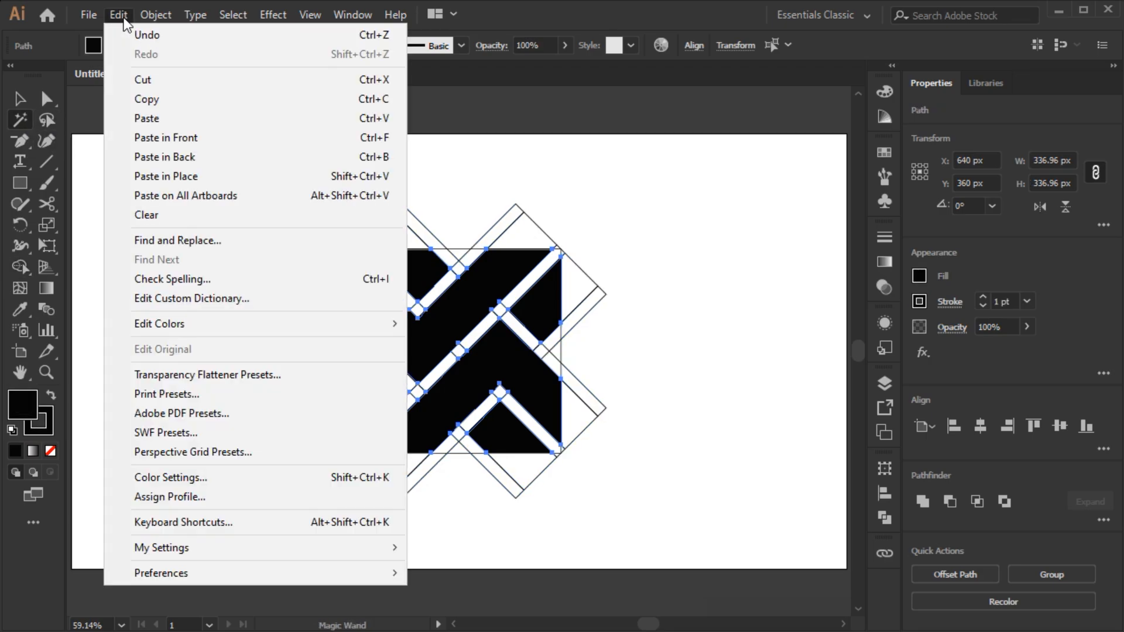
left_click(143, 81)
key("ctrl+a")
key("Delete")
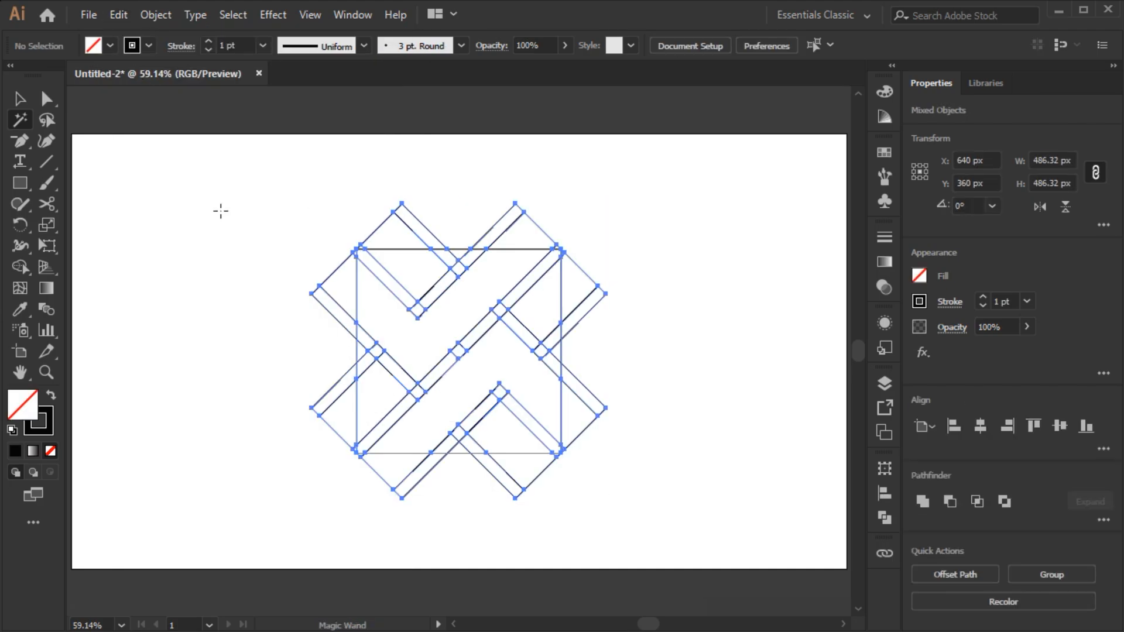
key("v")
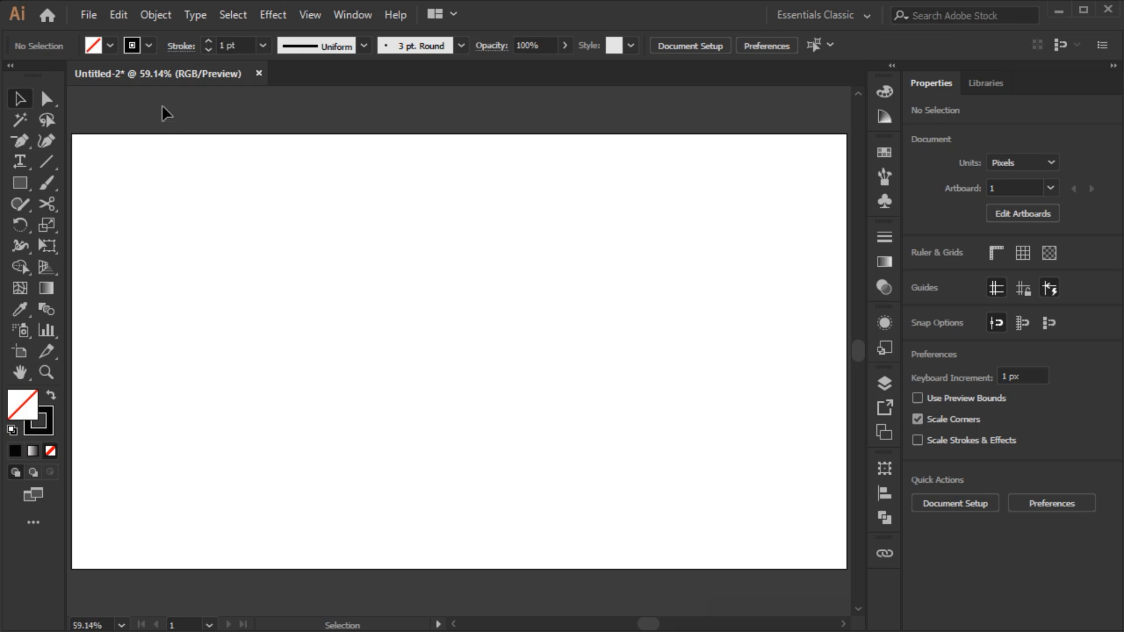
left_click(118, 14)
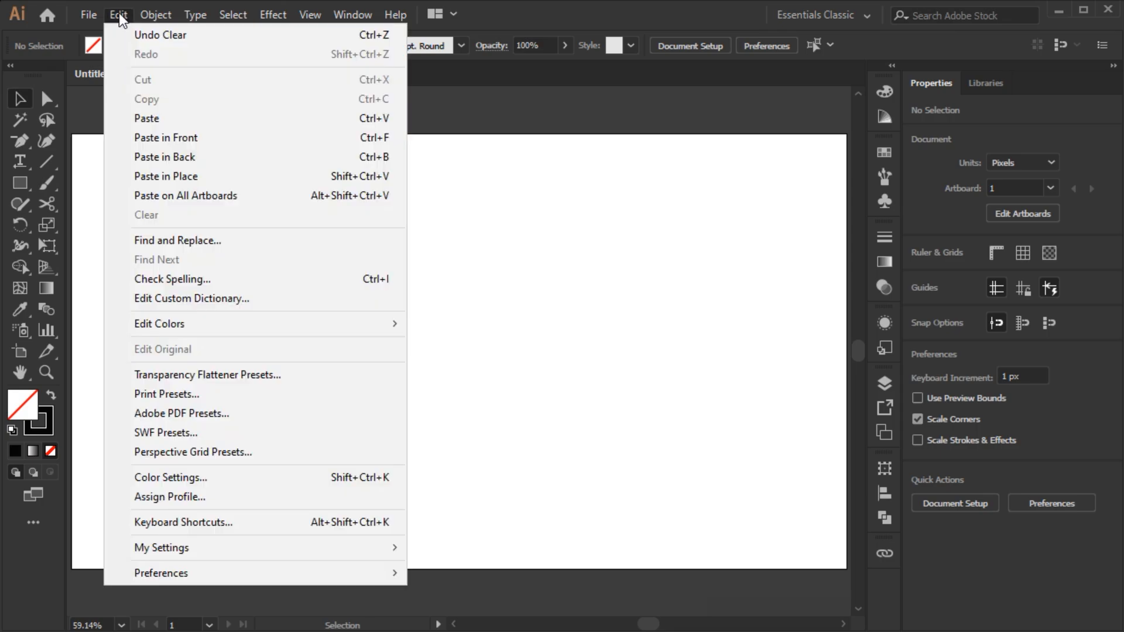
left_click(141, 143)
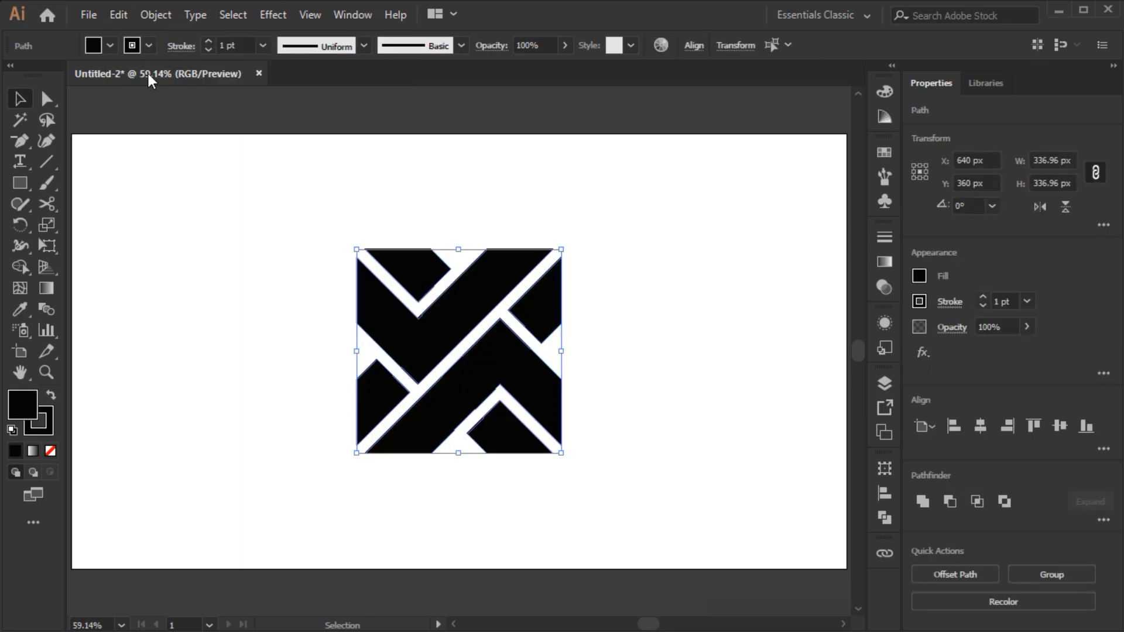
- Remove the stroke from the black shapes and group them
left_click(148, 45)
left_click(22, 78)
left_click(181, 259)
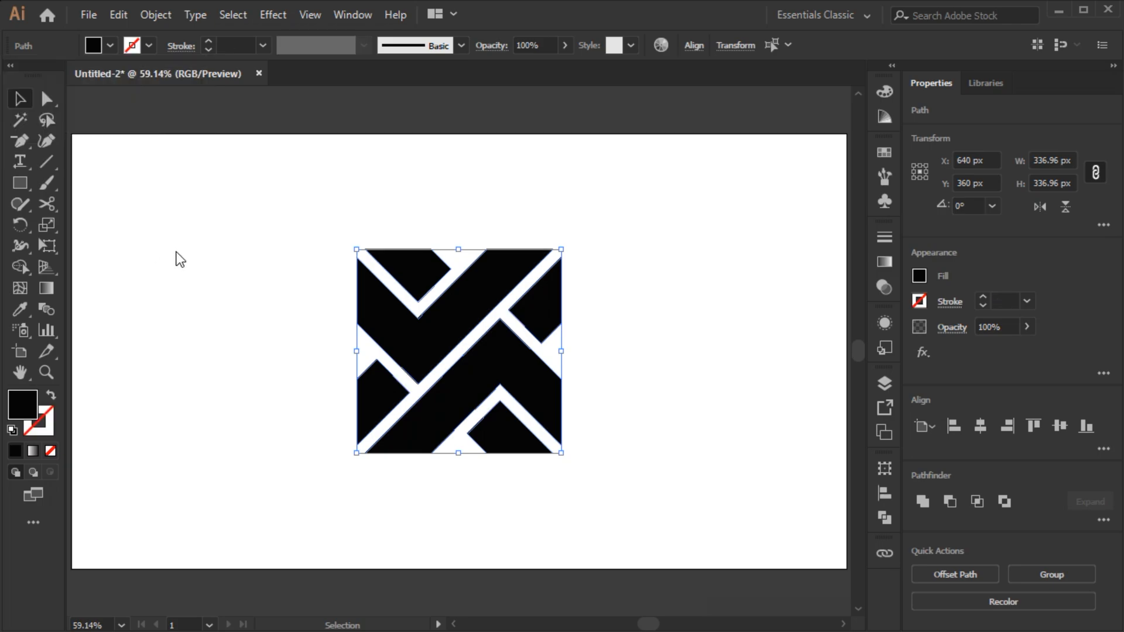
key("a")
key("ctrl+g")
key("v")
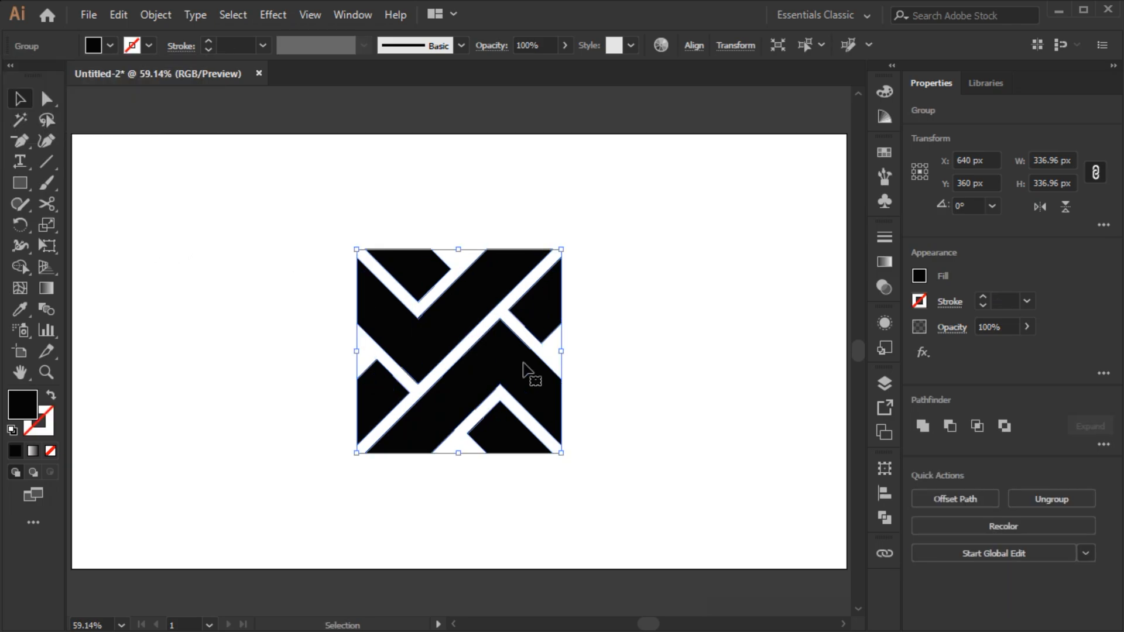
- Scale the mark down to about 272 px square and move it to the left side of the artboard
left_click_drag(463, 254, 457, 269)
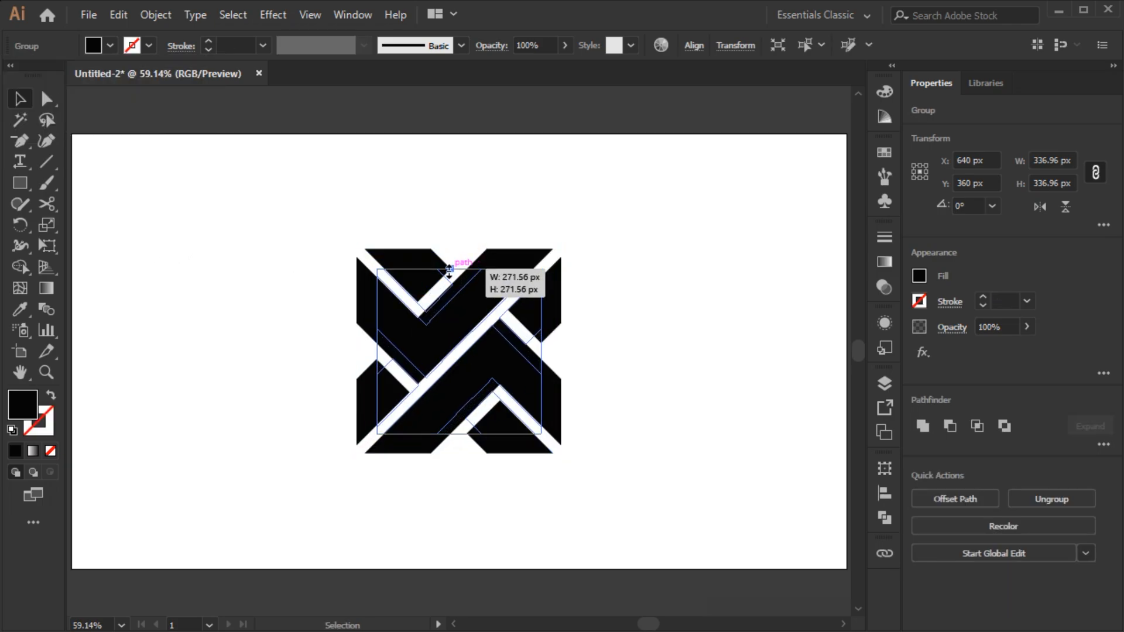
left_click_drag(495, 315, 377, 310)
left_click(384, 219)
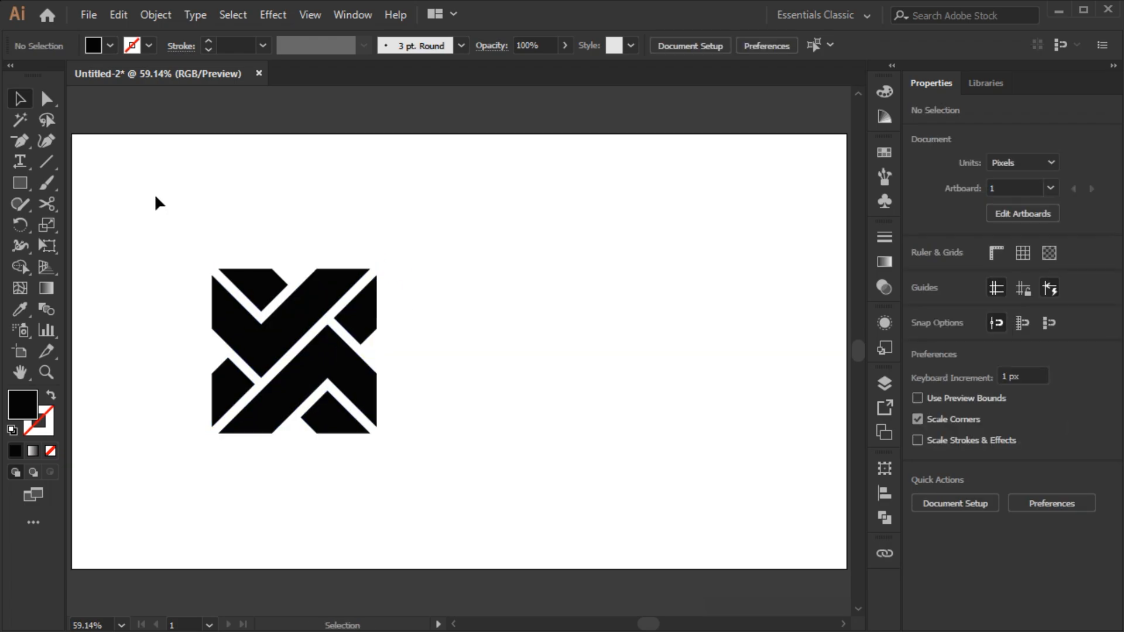
- Add the text XMAX to the right of the mark
left_click(30, 164)
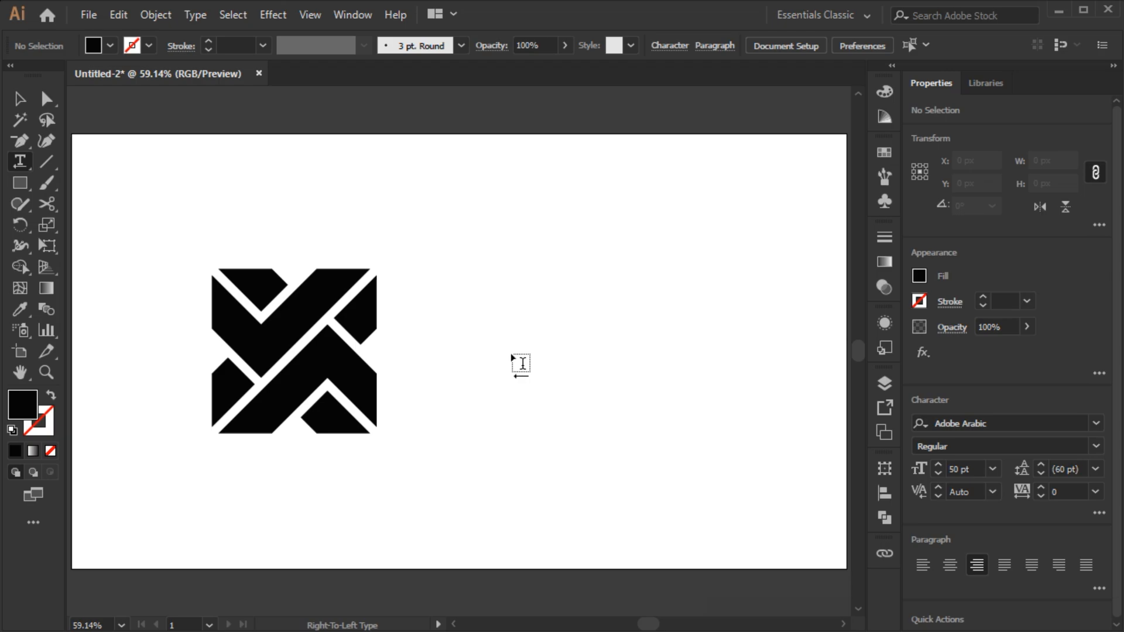
left_click(598, 357)
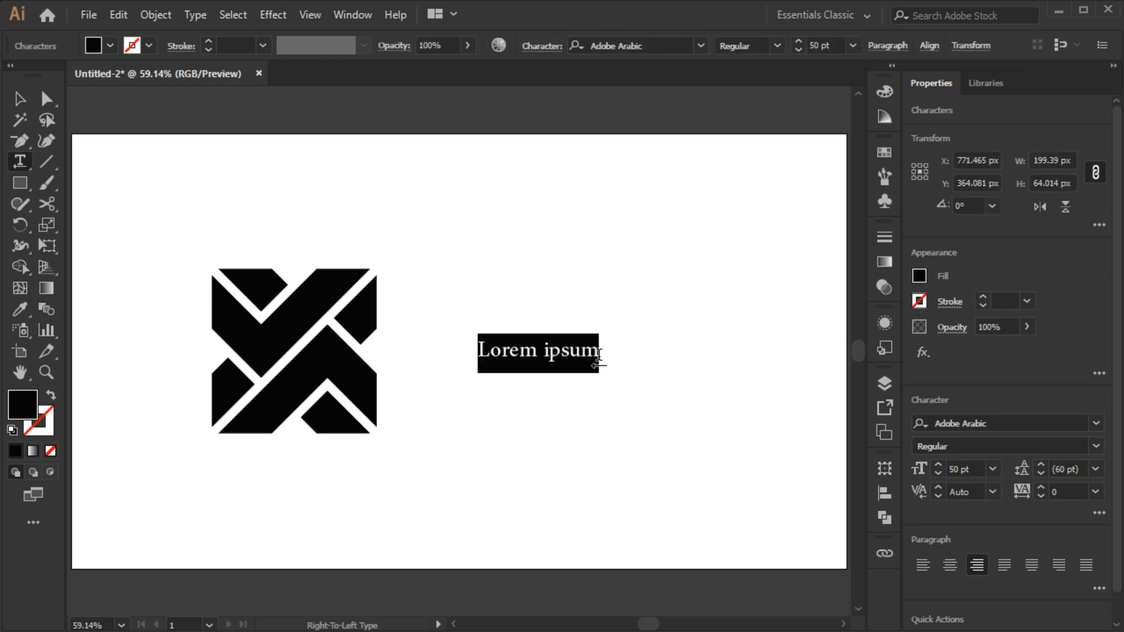
type("XMAX")
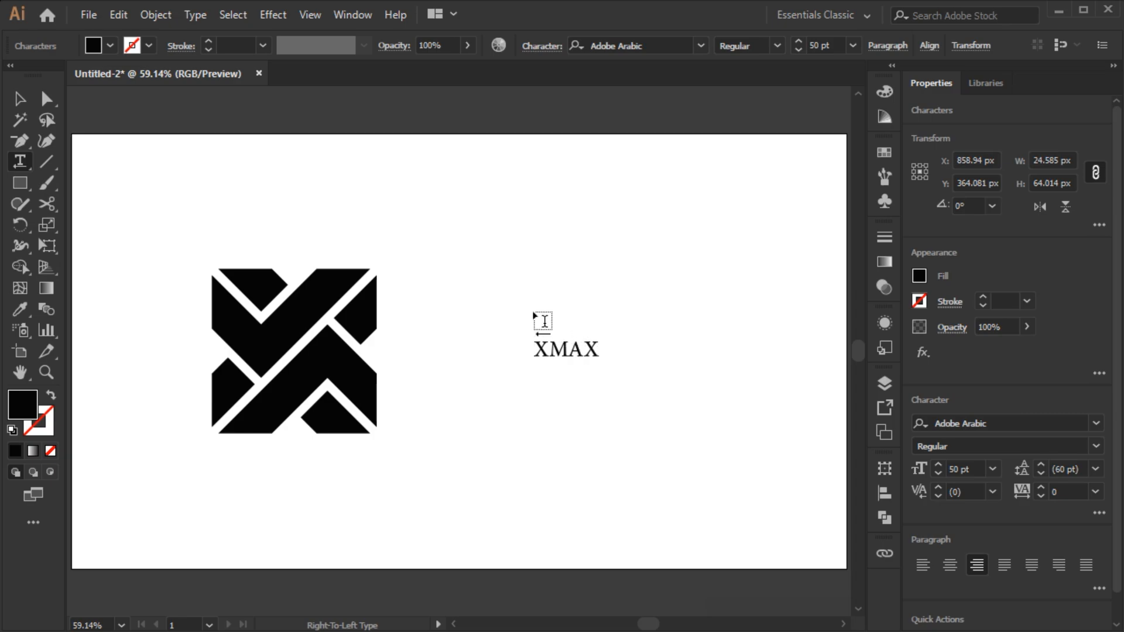
left_click(22, 100)
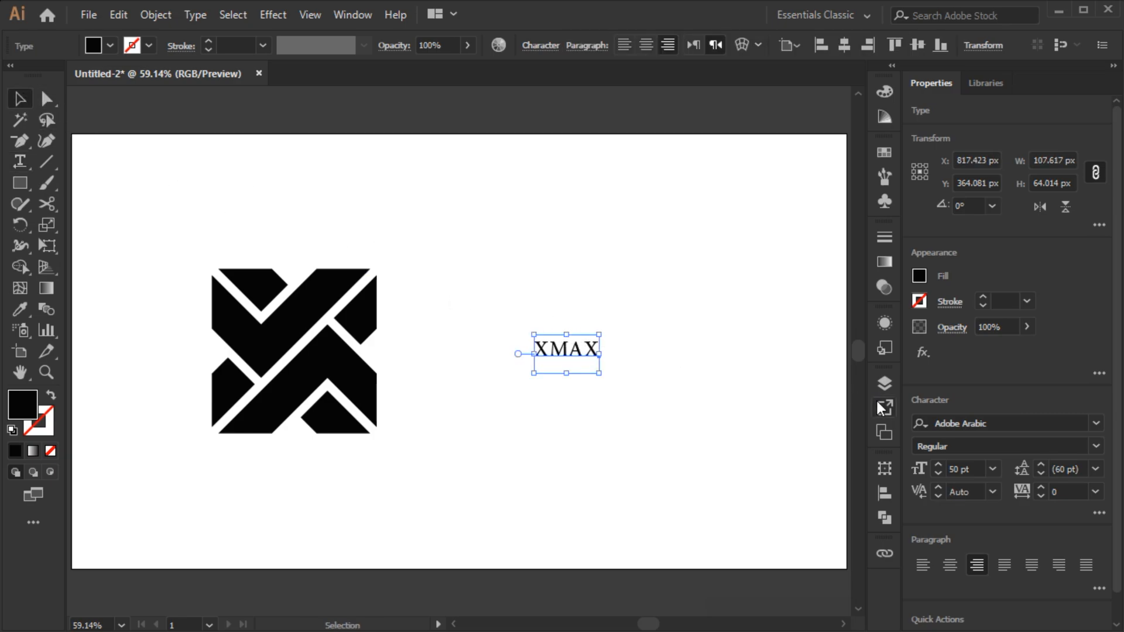
- Set the XMAX text's font to Cyber Princess Regular
left_click(1024, 426)
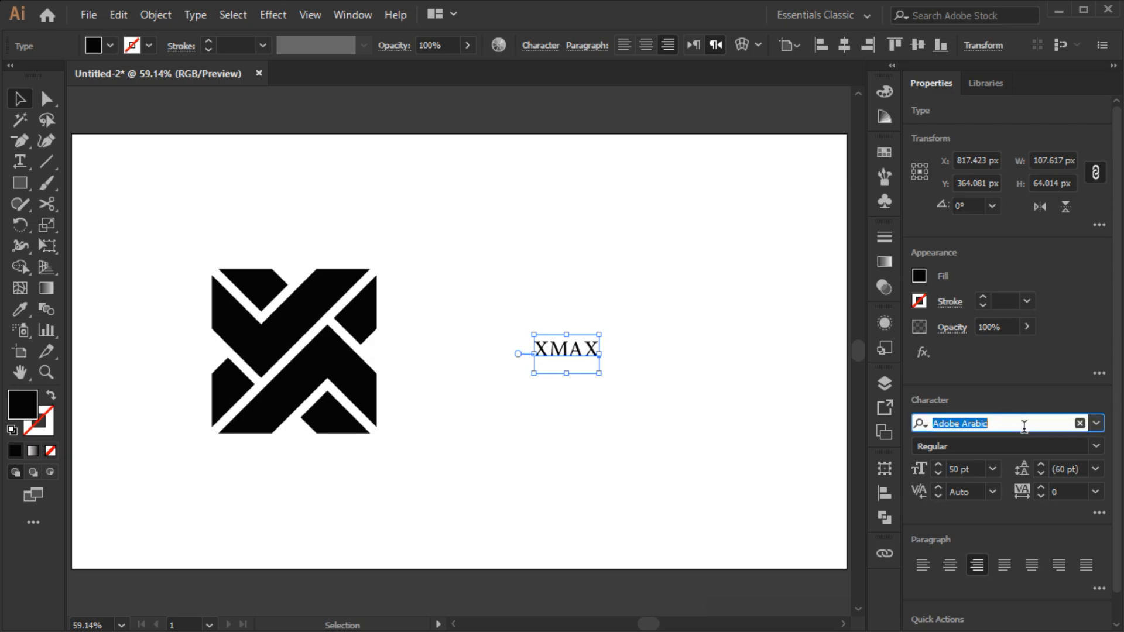
type("CYB")
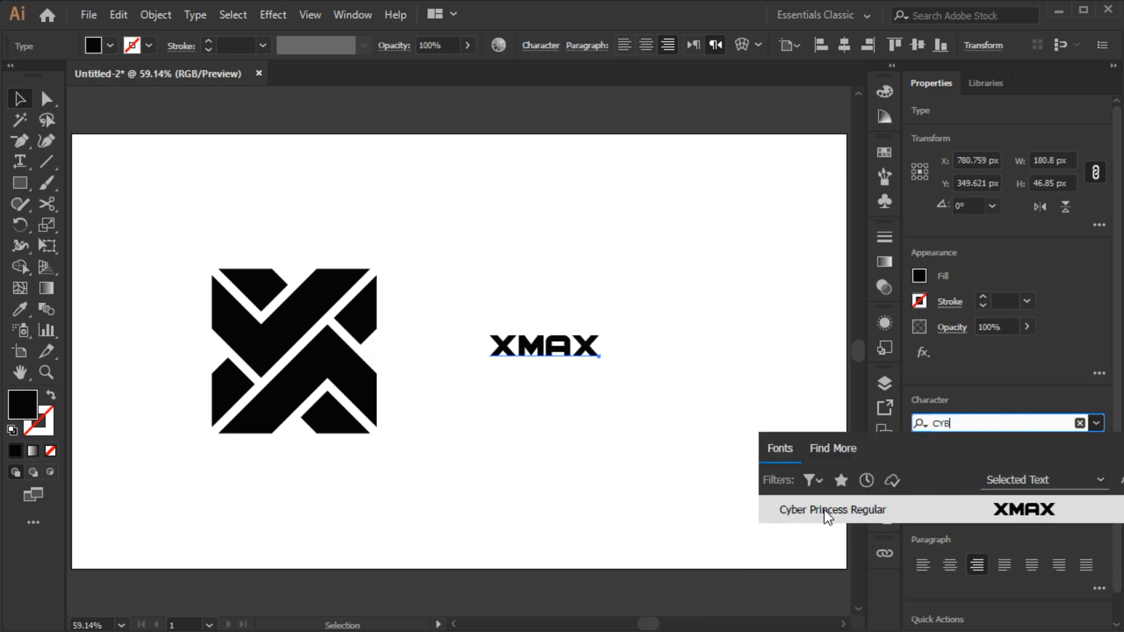
left_click(880, 511)
- Set the text size to 120 pt and position the text beside the mark
left_click(965, 470)
key("shift+Up")
key("shift+Up")
key("shift+Up")
key("shift+Up")
key("shift+Up")
key("shift+Up")
key("shift+Up")
left_click_drag(580, 328, 700, 328)
left_click_drag(630, 341, 630, 349)
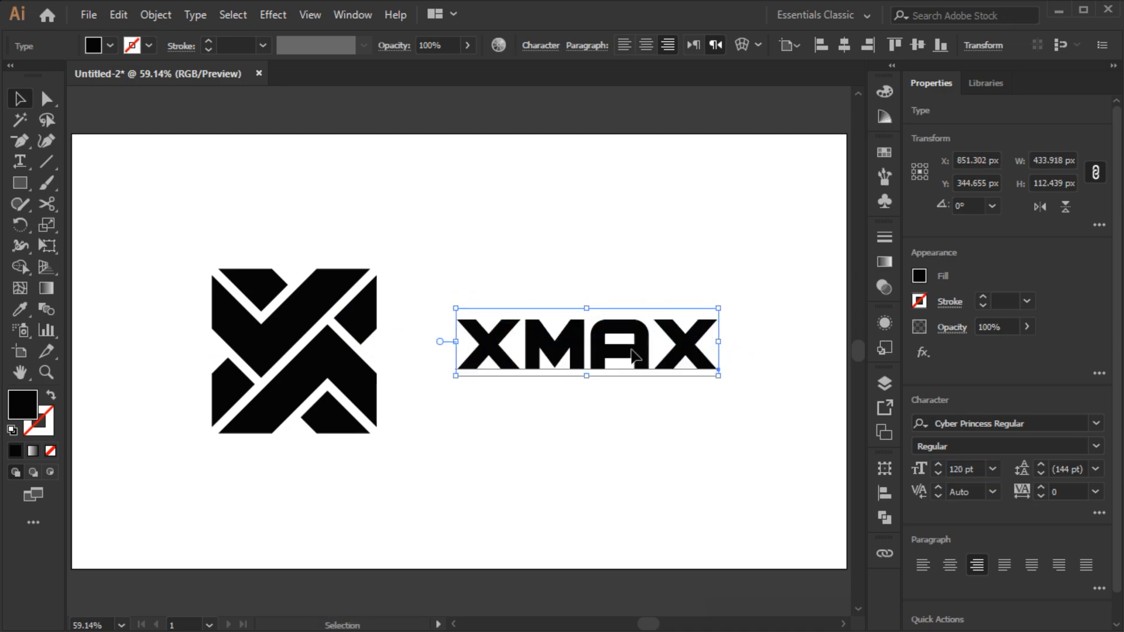
- Convert the XMAX text to outlines
right_click(432, 251)
left_click(492, 365)
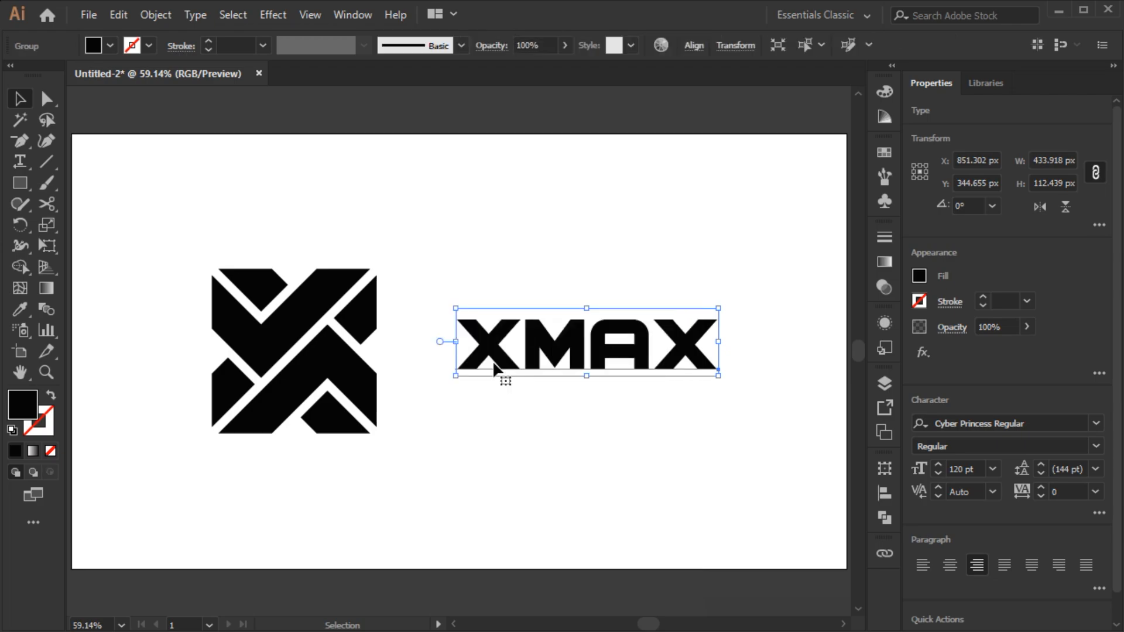
left_click(609, 412)
- Zoom in on the lettering and switch the view to Outline mode
scroll(642, 341, "up", 3)
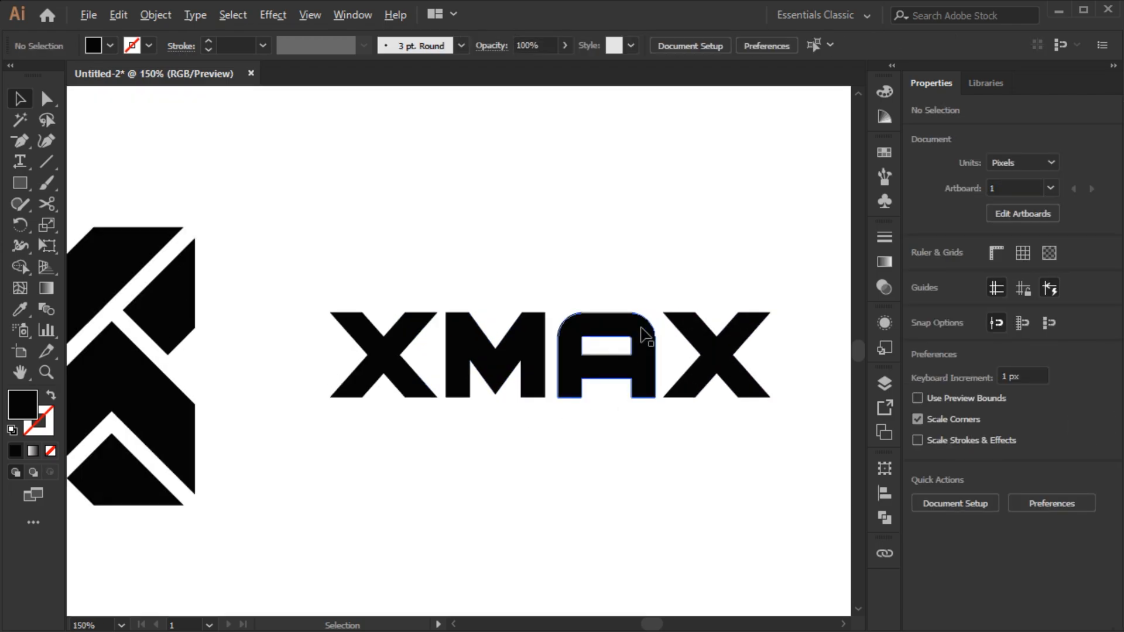
left_click_drag(684, 317, 582, 316)
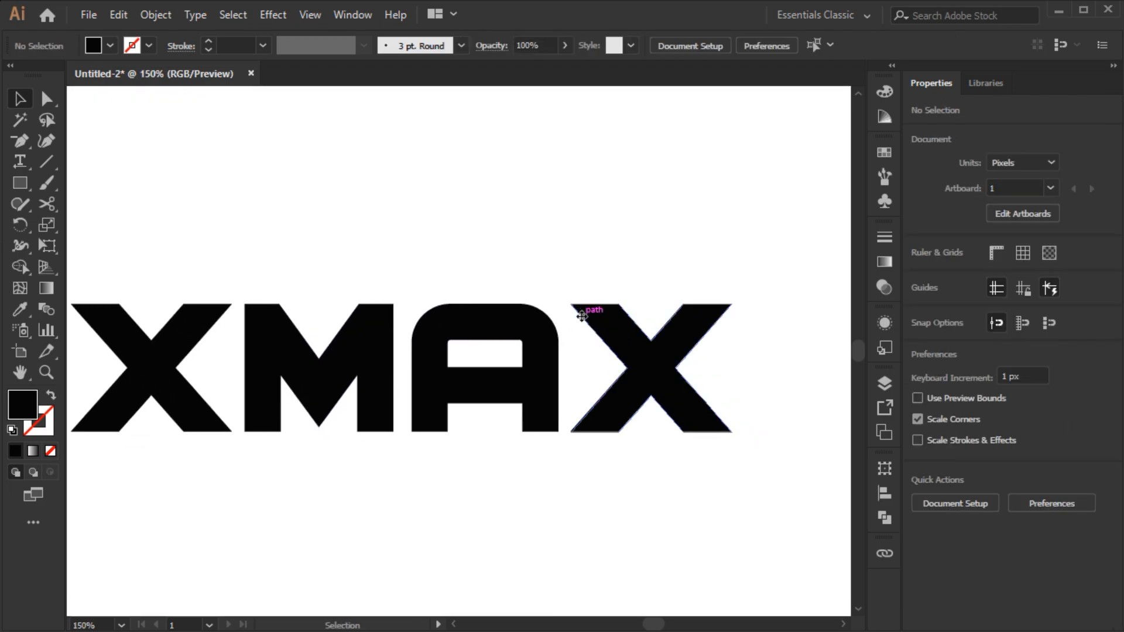
left_click(311, 15)
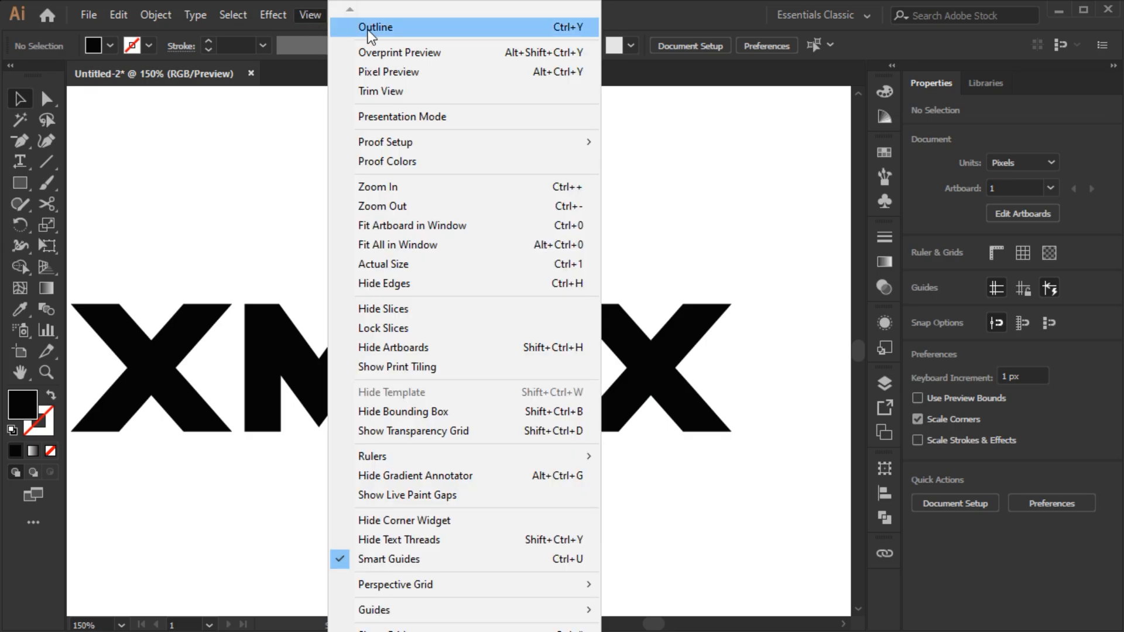
left_click(396, 26)
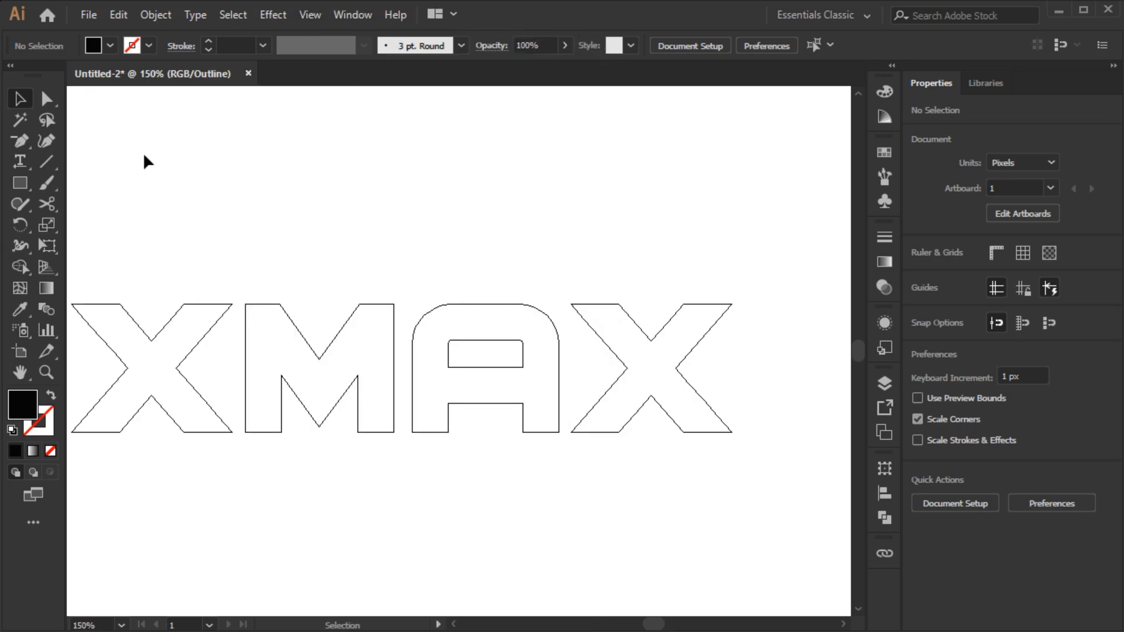
- Draw a vertical line about 25 px long along the A's left edge where its top curve begins
left_click(47, 164)
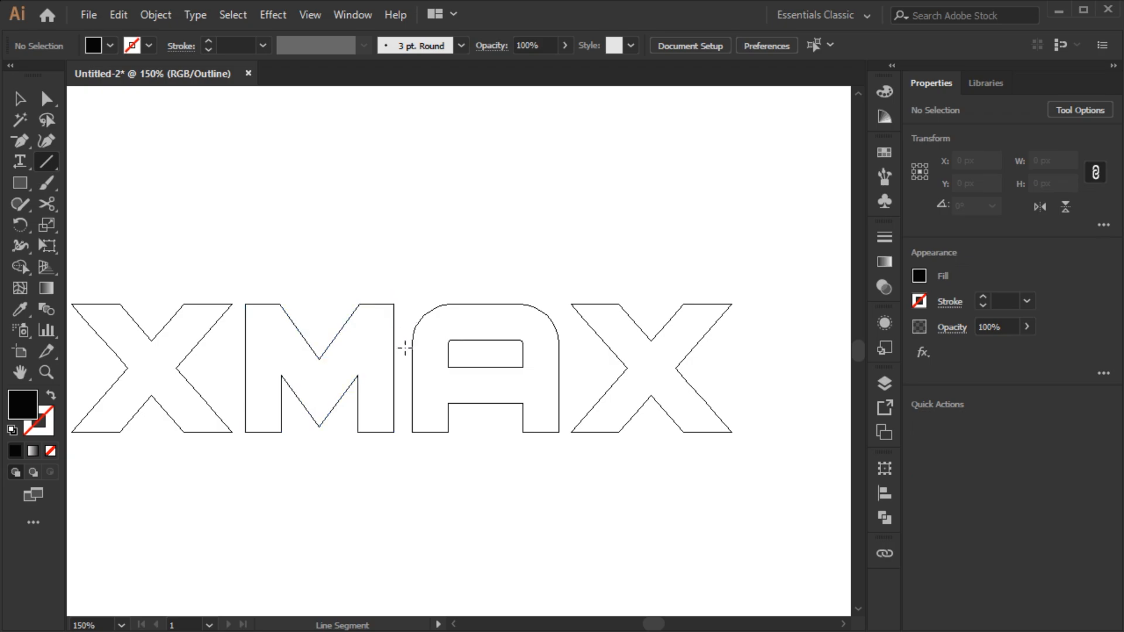
scroll(404, 349, "up", 2)
left_click_drag(417, 338, 416, 257)
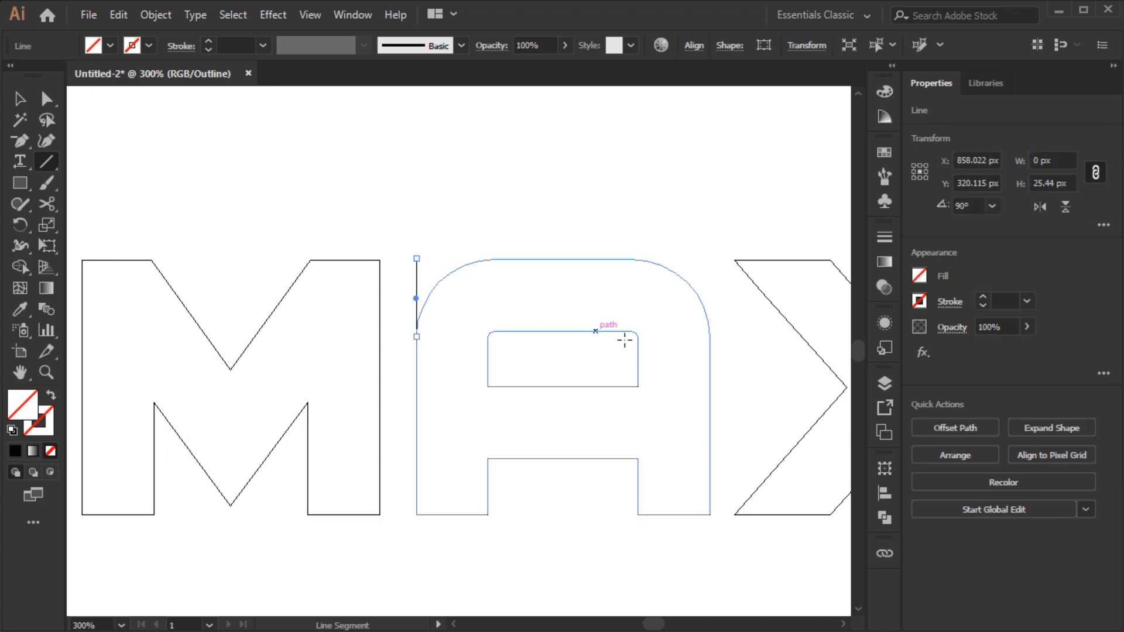
- Draw a vertical line along the A's right edge and a horizontal line along the A's top edge
left_click_drag(710, 342, 709, 261)
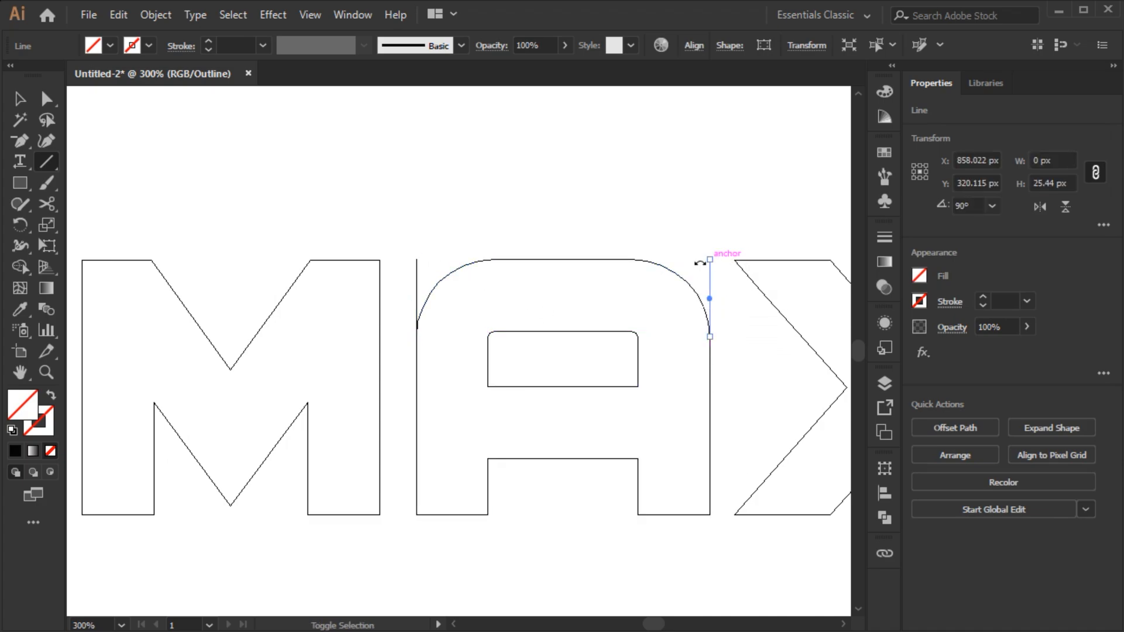
key("ctrl+shift+a")
left_click_drag(561, 259, 718, 259)
- Draw vertical lines along both sides of the A's upper counter and a horizontal line along its top
scroll(643, 384, "up", 1)
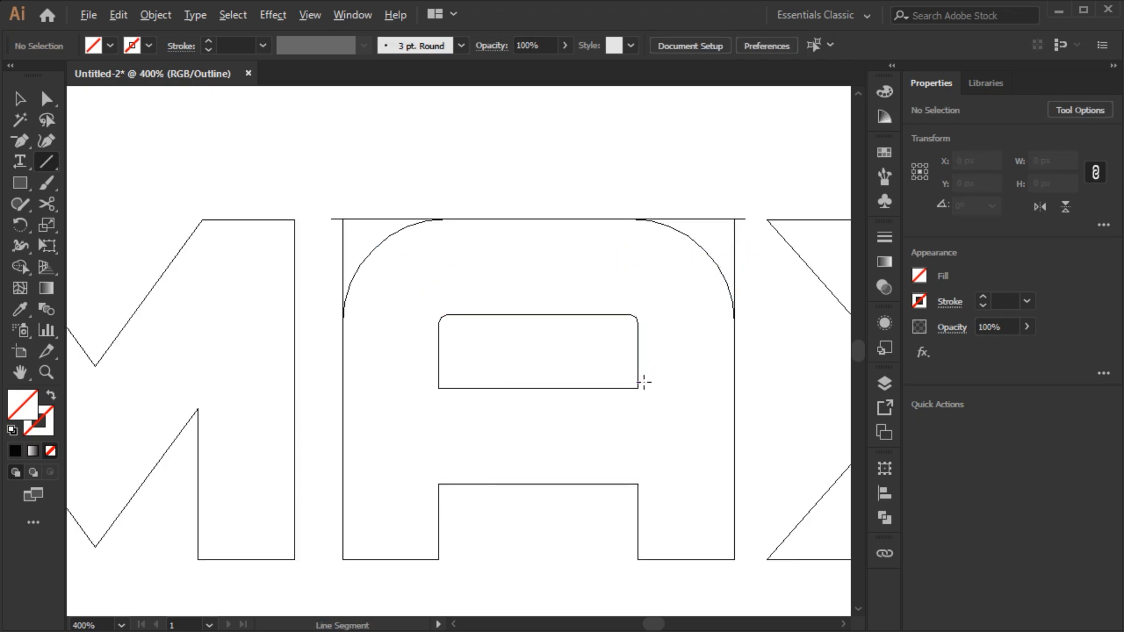
left_click_drag(638, 386, 640, 313)
left_click_drag(439, 388, 439, 316)
left_click_drag(537, 315, 652, 314)
key("ctrl+shift+a")
- Select the two outer vertical lines and nudge them up to meet the top horizontal line
key("v")
left_click(341, 238)
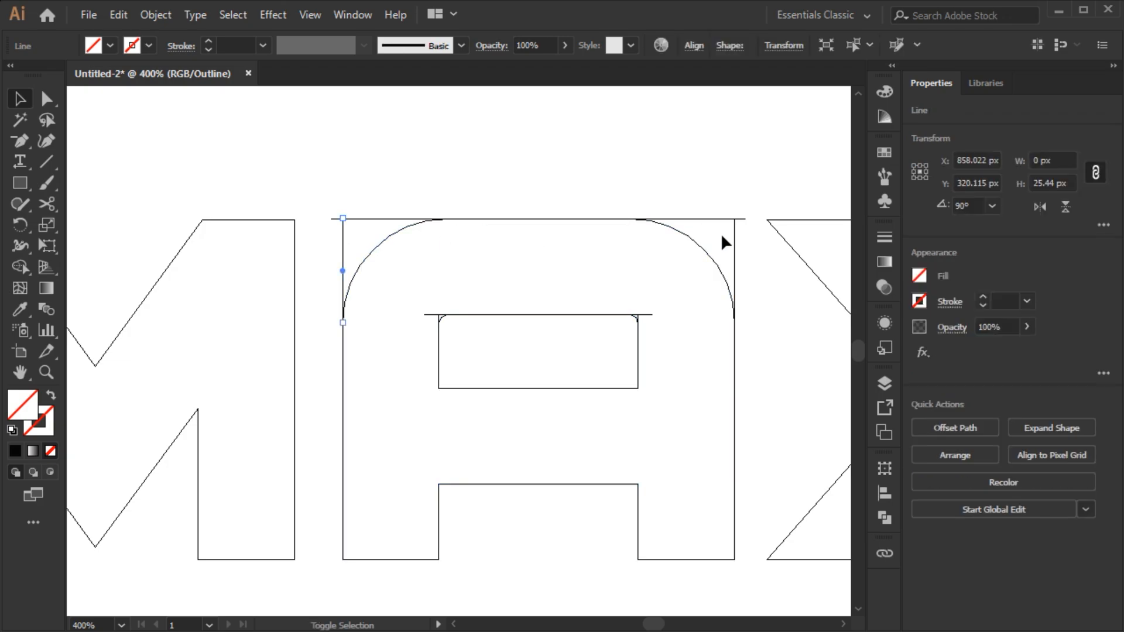
left_click(736, 234, "shift")
left_click_drag(544, 222, 543, 214)
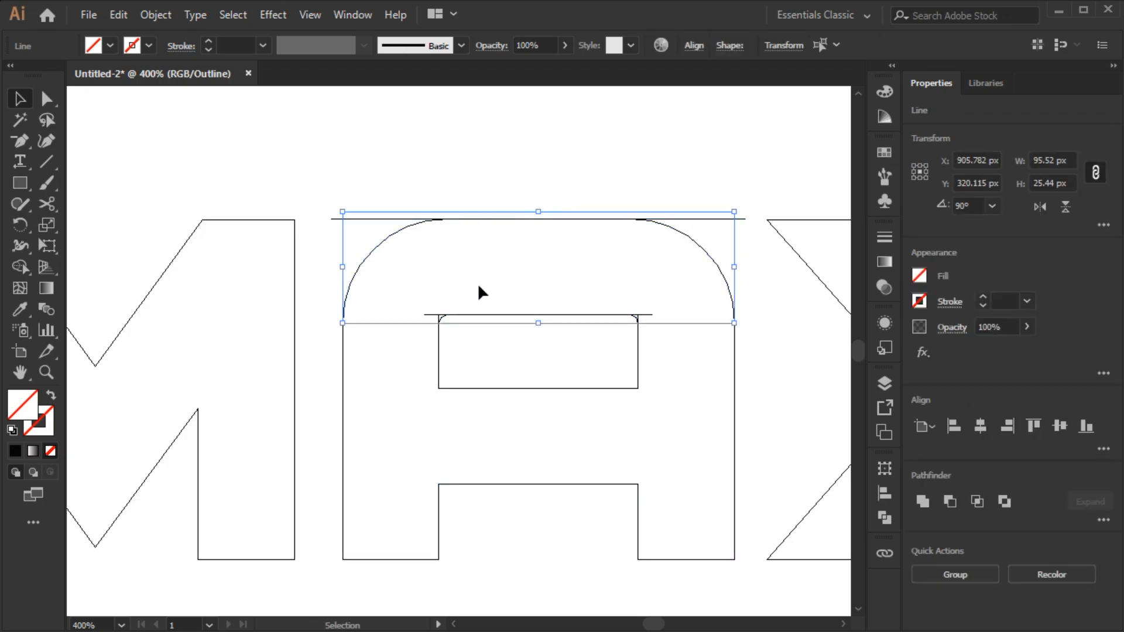
- Select the two counter vertical lines and nudge them up to meet the counter's horizontal line
scroll(440, 319, "up", 1)
left_click(440, 320)
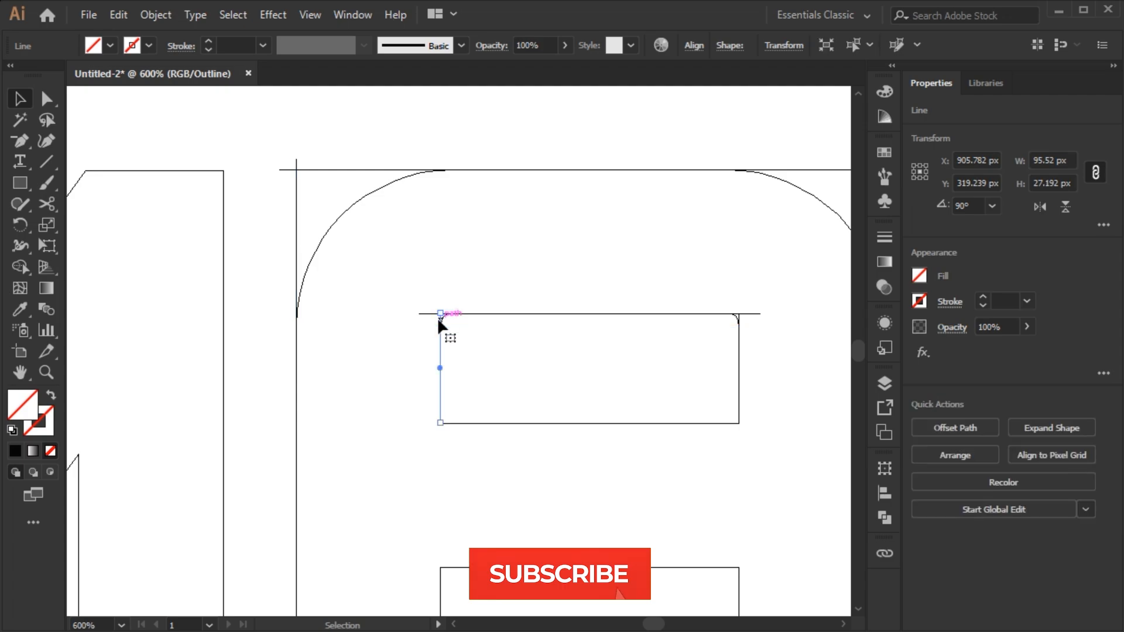
left_click(740, 321, "shift")
left_click_drag(589, 314, 589, 303)
- Select the A with its guide lines and use Shape Builder to delete the small rounded corner pieces of the counter
scroll(587, 310, "down", 1)
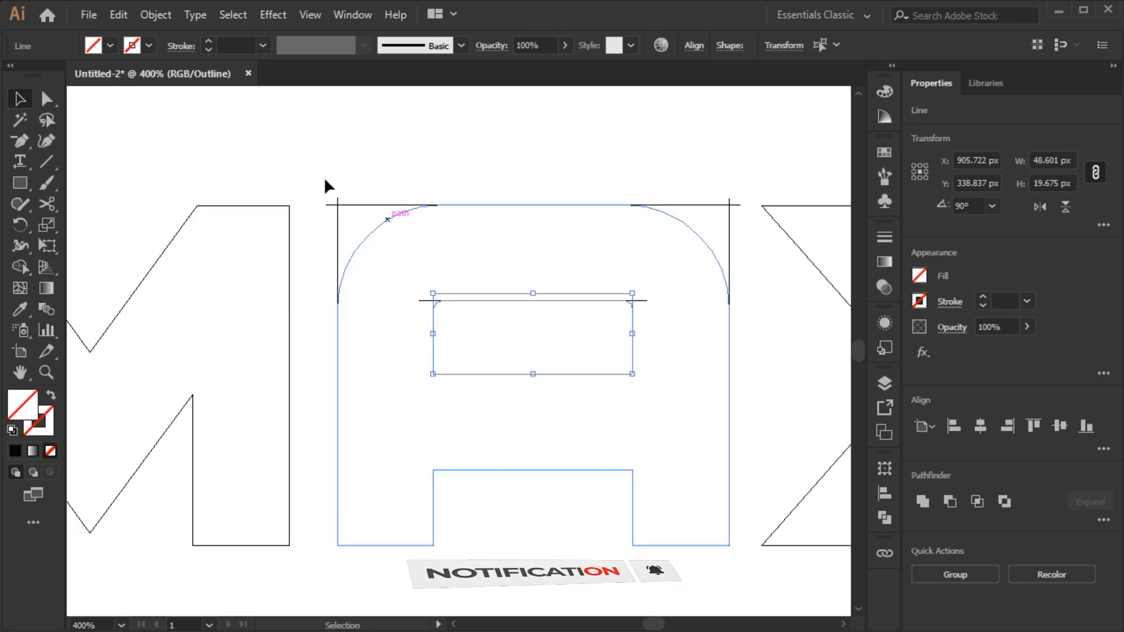
left_click_drag(319, 165, 744, 384)
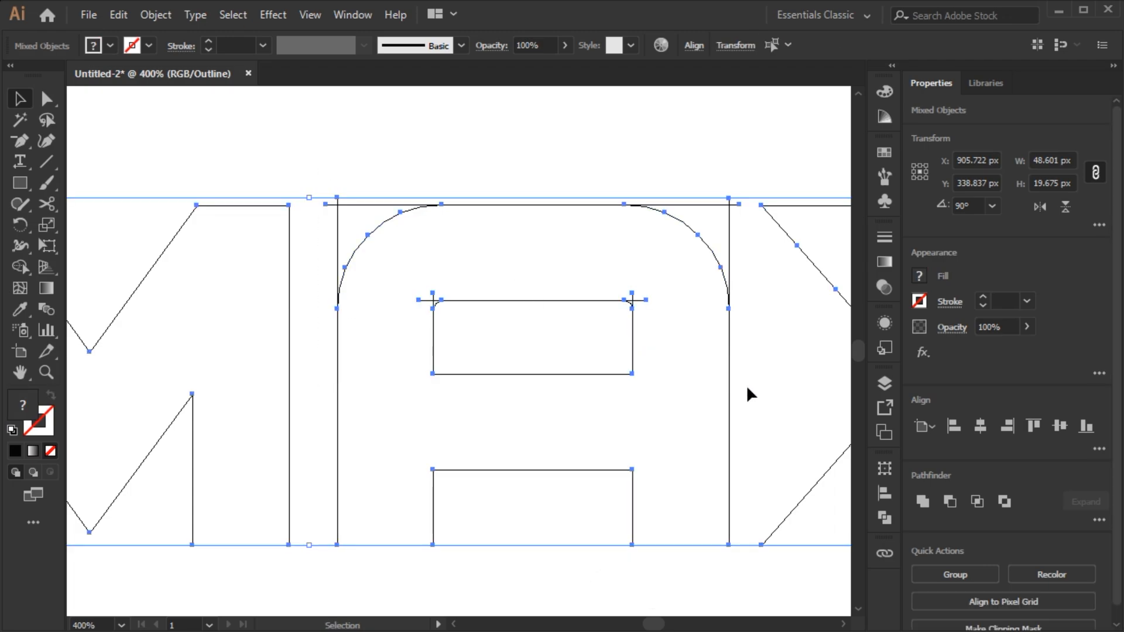
left_click(22, 271)
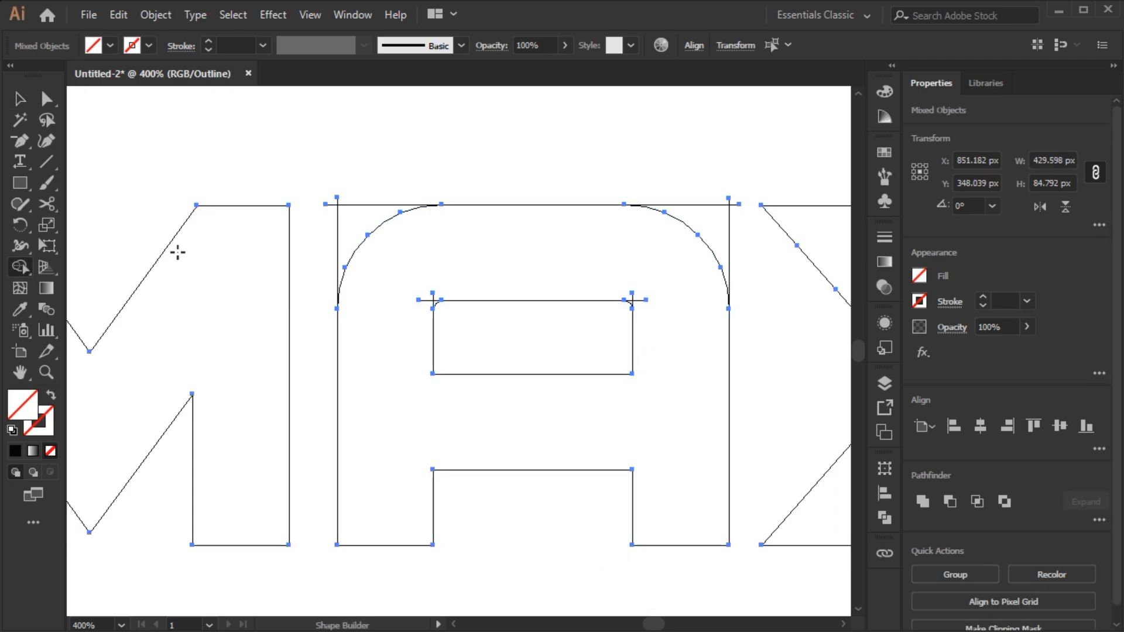
key("alt")
scroll(640, 289, "up", 2)
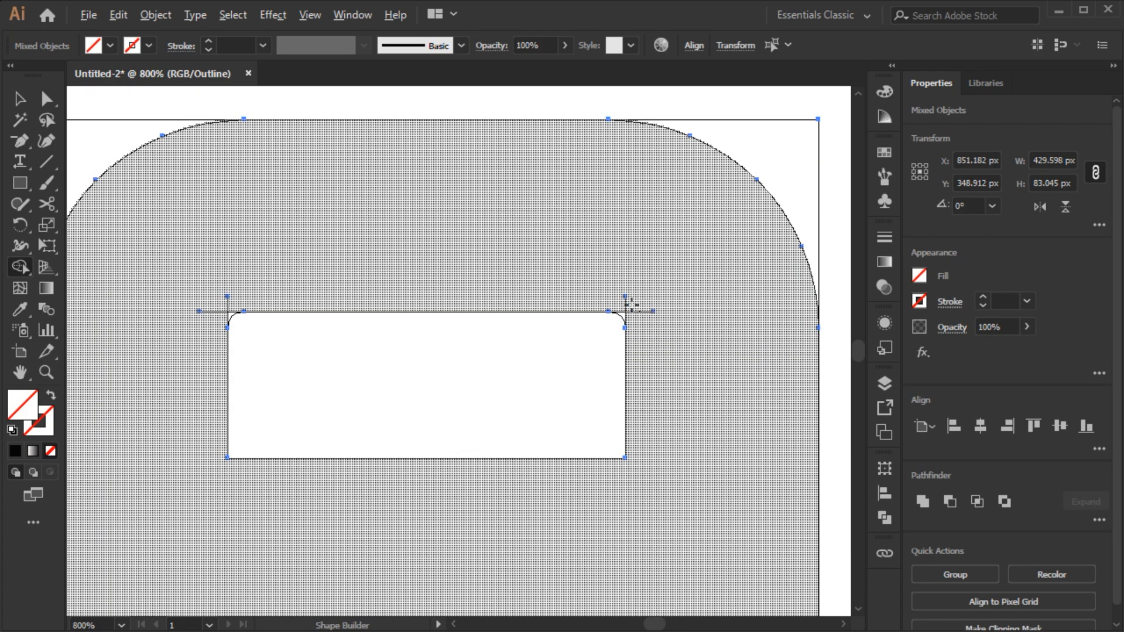
left_click(634, 309, "alt")
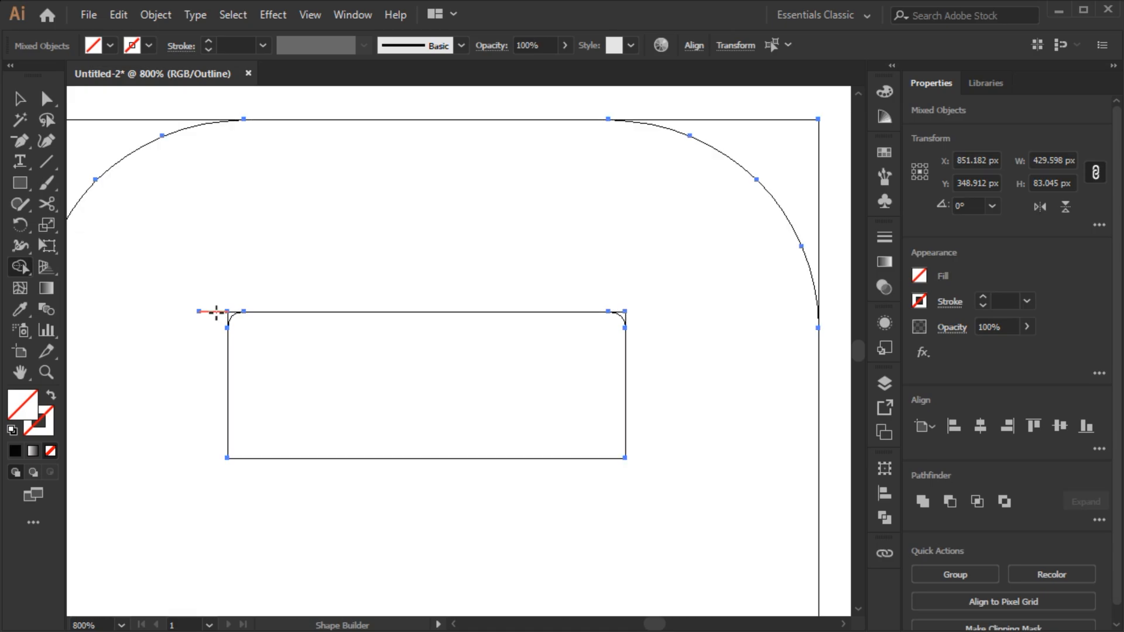
left_click(214, 311, "alt")
- Set the fill to black and merge the A's body with its squared top corners using Shape Builder
scroll(216, 313, "down", 1)
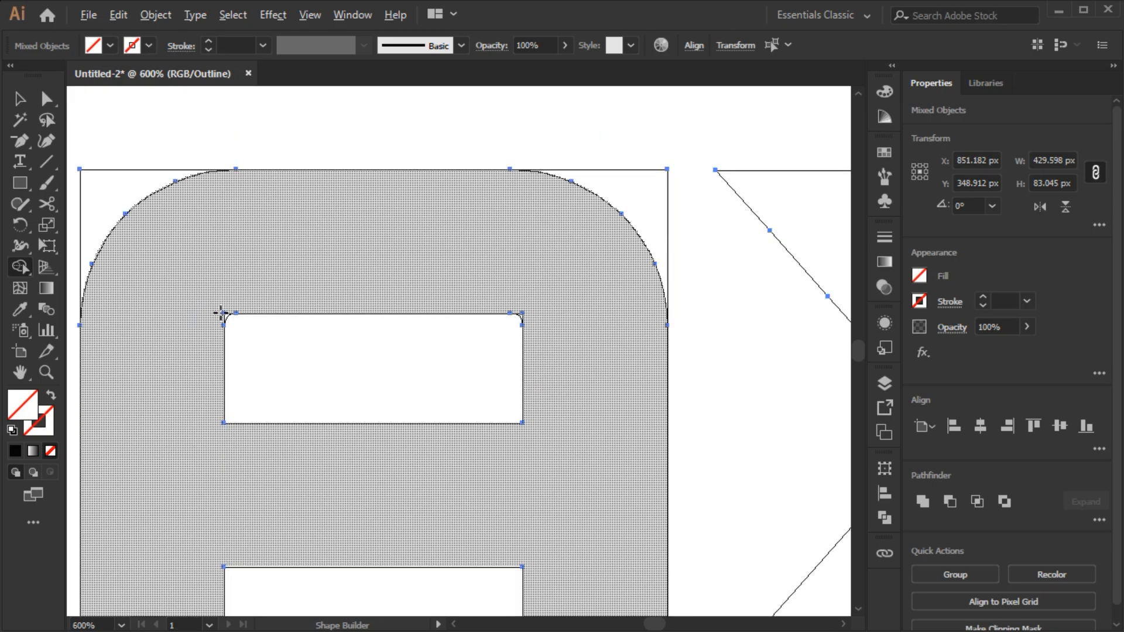
scroll(225, 318, "up", 1)
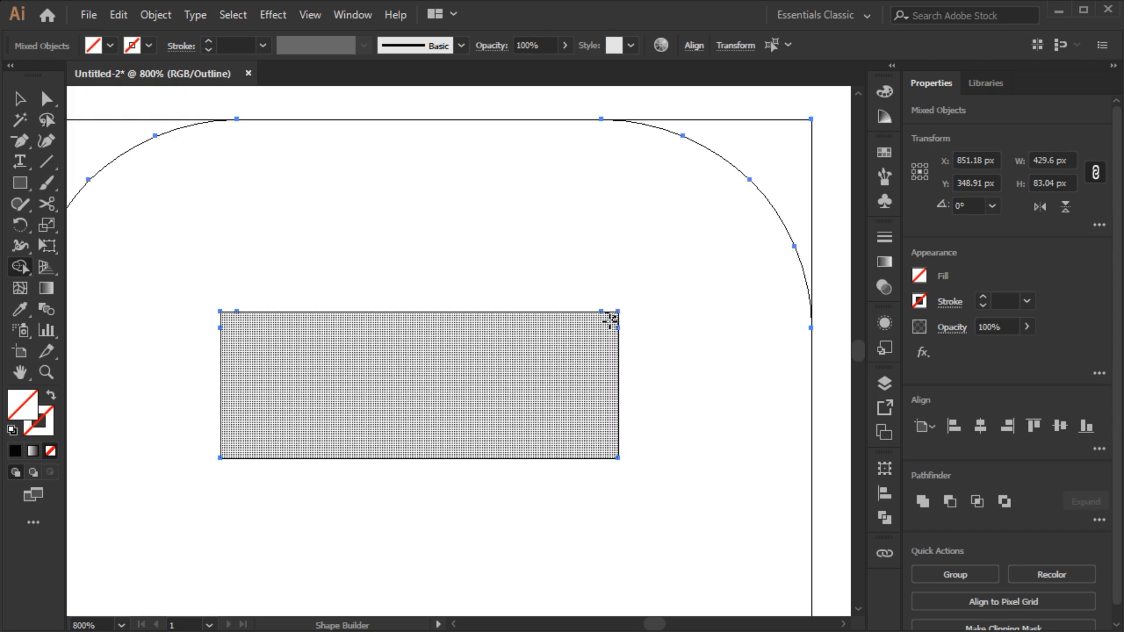
scroll(598, 329, "down", 1)
left_click_drag(431, 341, 445, 331)
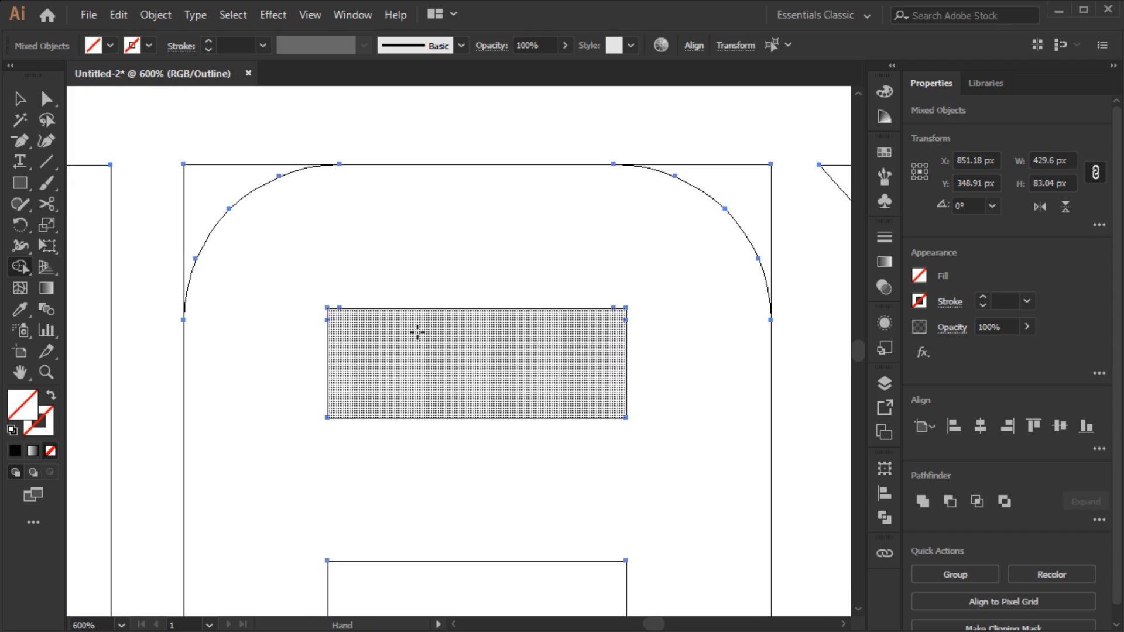
left_click(111, 47)
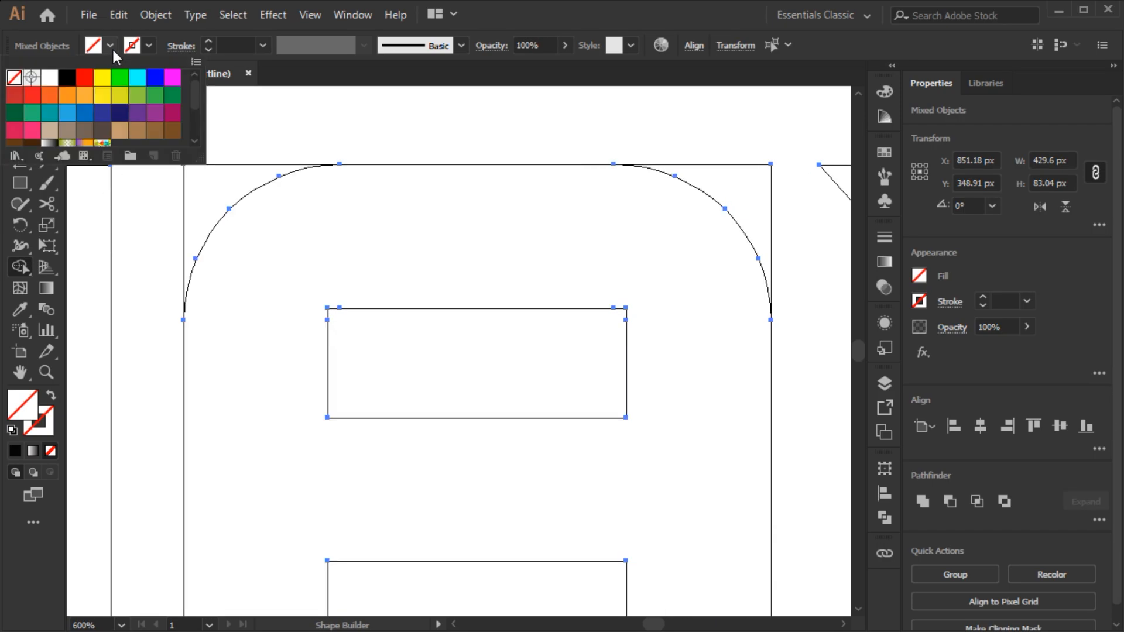
left_click(68, 76)
left_click(162, 315)
mouse_move(204, 231)
left_mouse_down()
mouse_move(643, 241)
mouse_move(726, 201)
left_mouse_up()
scroll(638, 249, "down", 3)
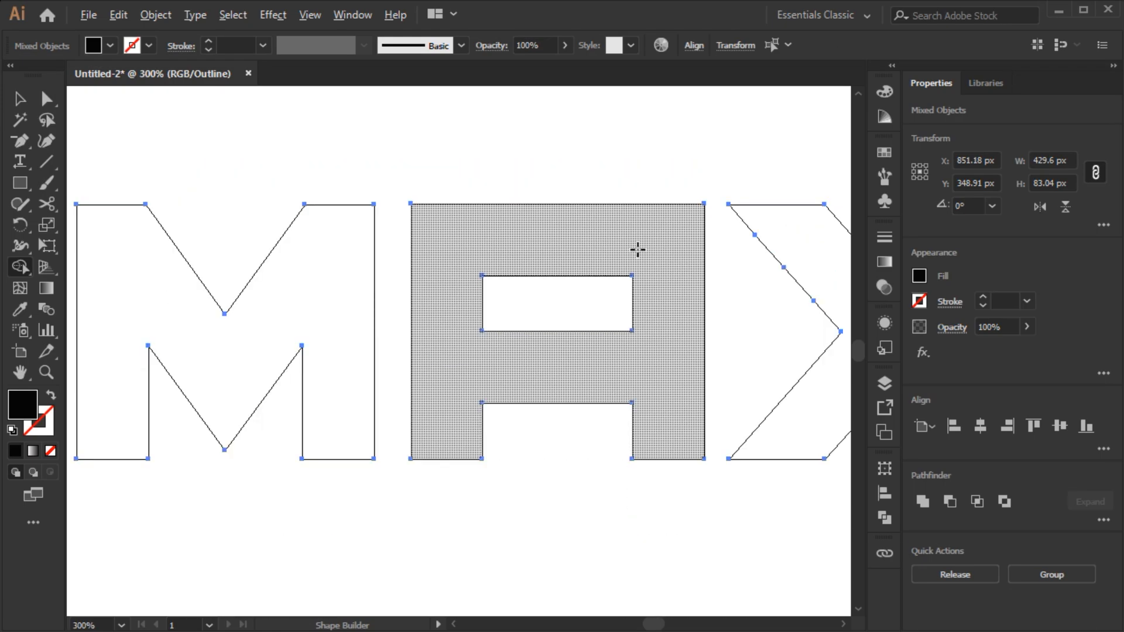
- Switch the view from Outline back to Preview mode
key("v")
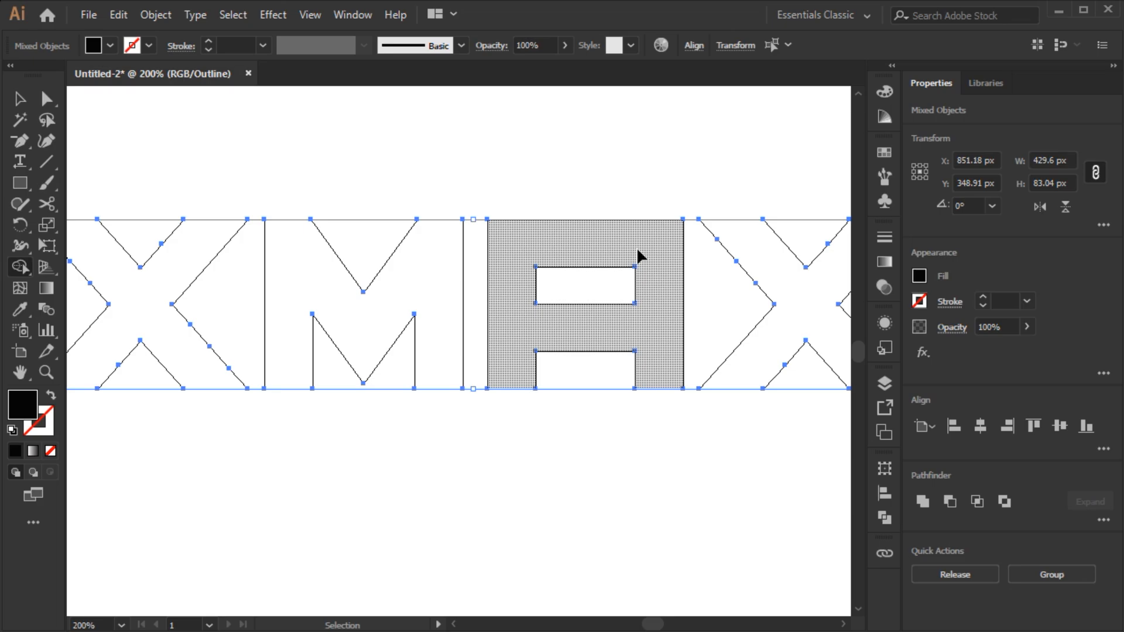
key("v")
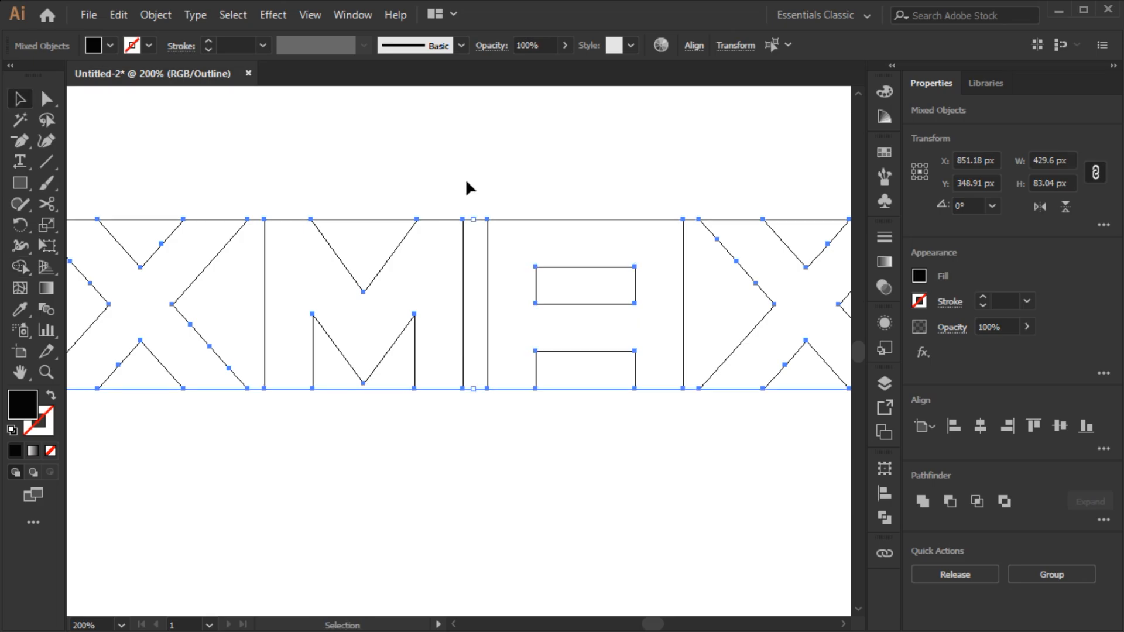
left_click(304, 16)
left_click(337, 28)
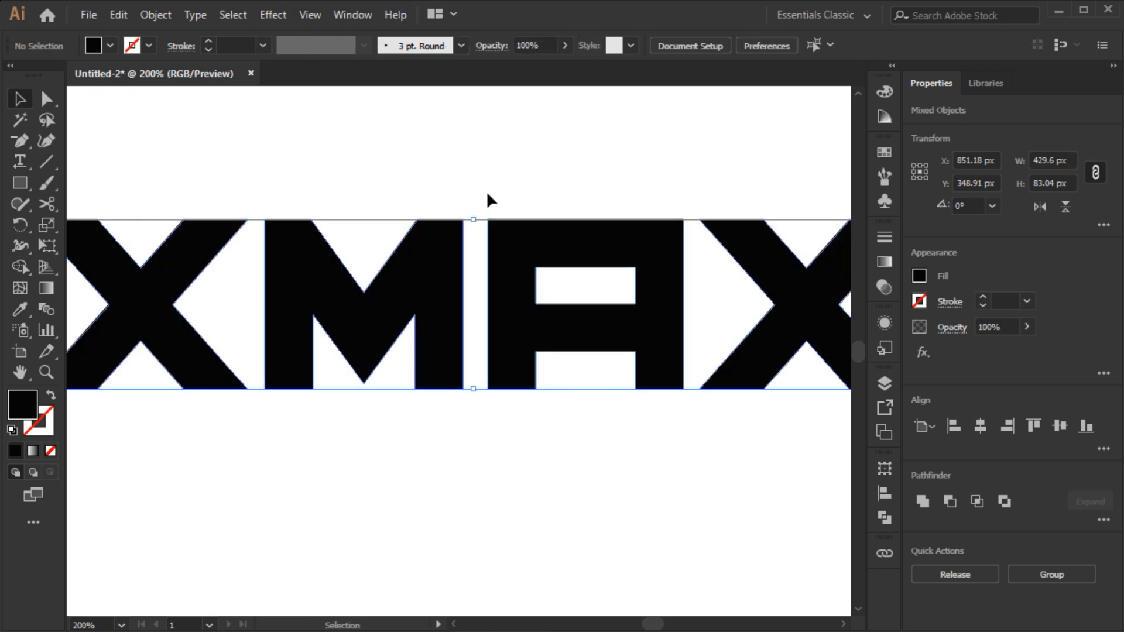
- Draw a rectangle about 194 × 83 px over the X letter and move it just above the lettering
left_click(483, 199)
key("ctrl+1")
left_click_drag(486, 170, 529, 223)
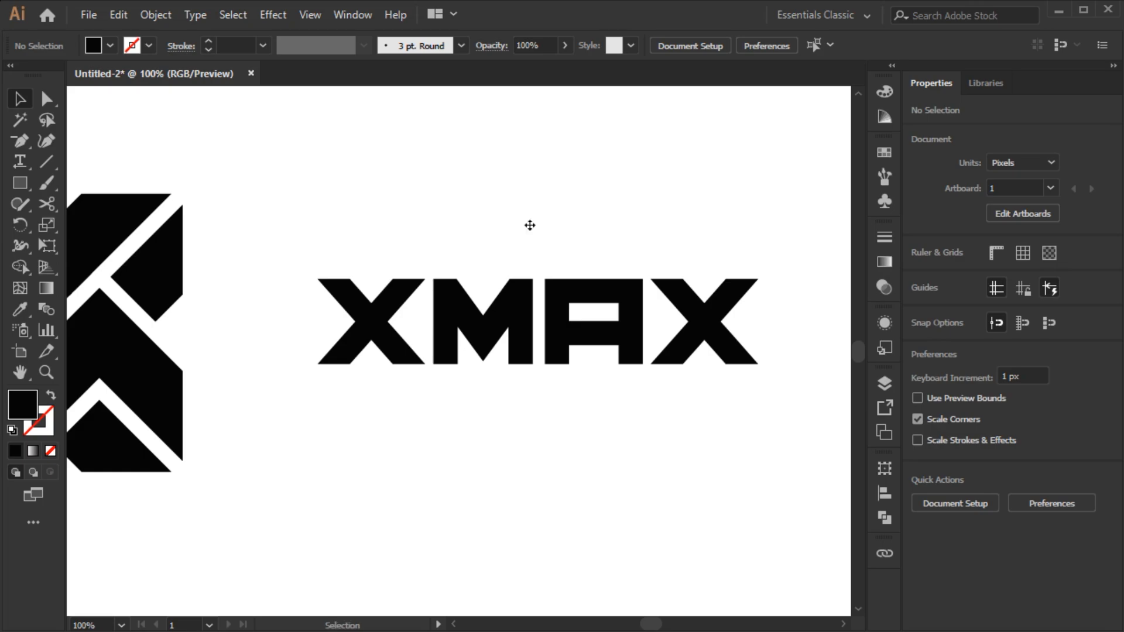
left_click(20, 183)
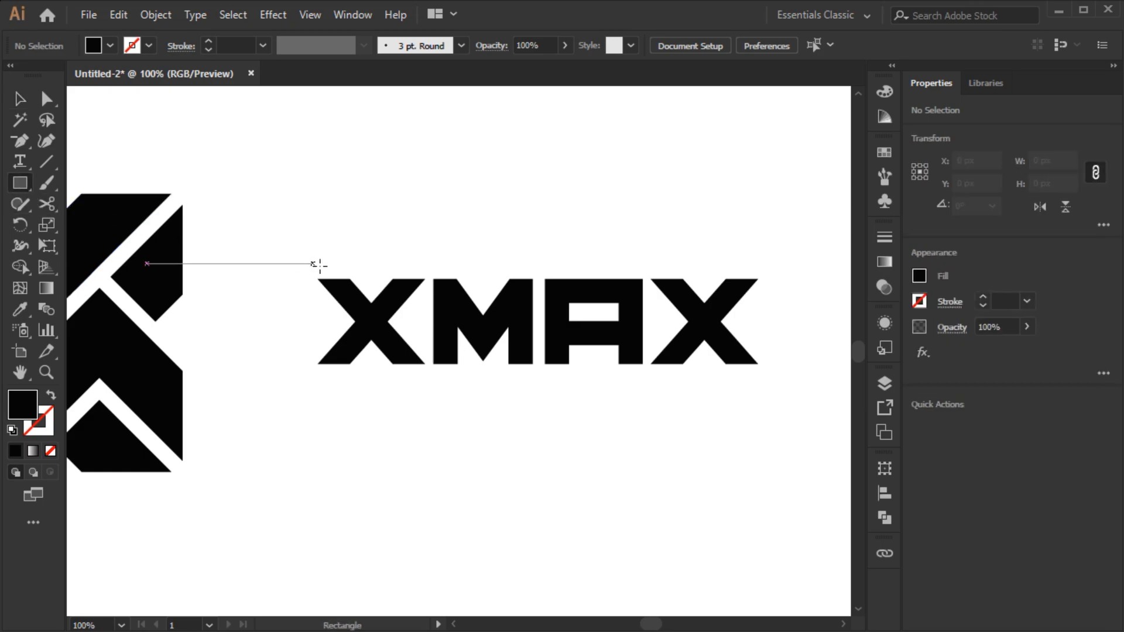
left_click_drag(318, 280, 518, 364)
key("v")
left_click_drag(422, 324, 421, 232)
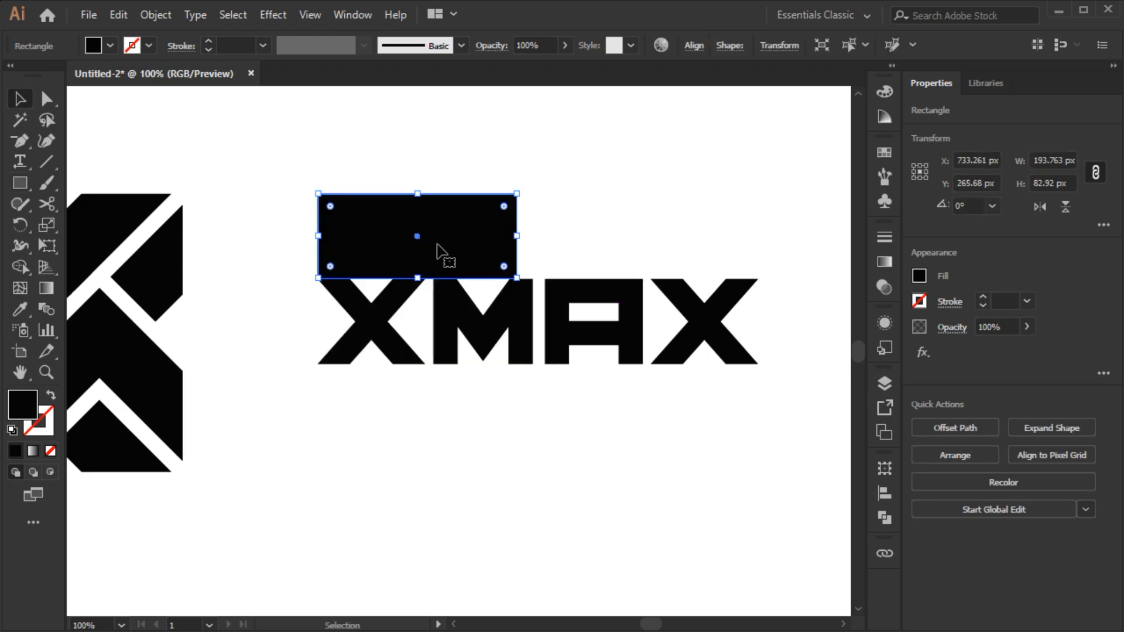
- Build outlined spacing guide rectangles from the copy and group them
scroll(438, 248, "up", 3)
left_click_drag(521, 342, 518, 264)
left_click_drag(557, 223, 431, 289)
key("shift+x")
left_click_drag(516, 172, 511, 430)
left_click_drag(539, 220, 476, 301)
key("ctrl+g")
- Rotate the spacing guide group and place it against the left side of the XMAX text
left_click_drag(521, 171, 631, 434)
left_click_drag(630, 384, 317, 387)
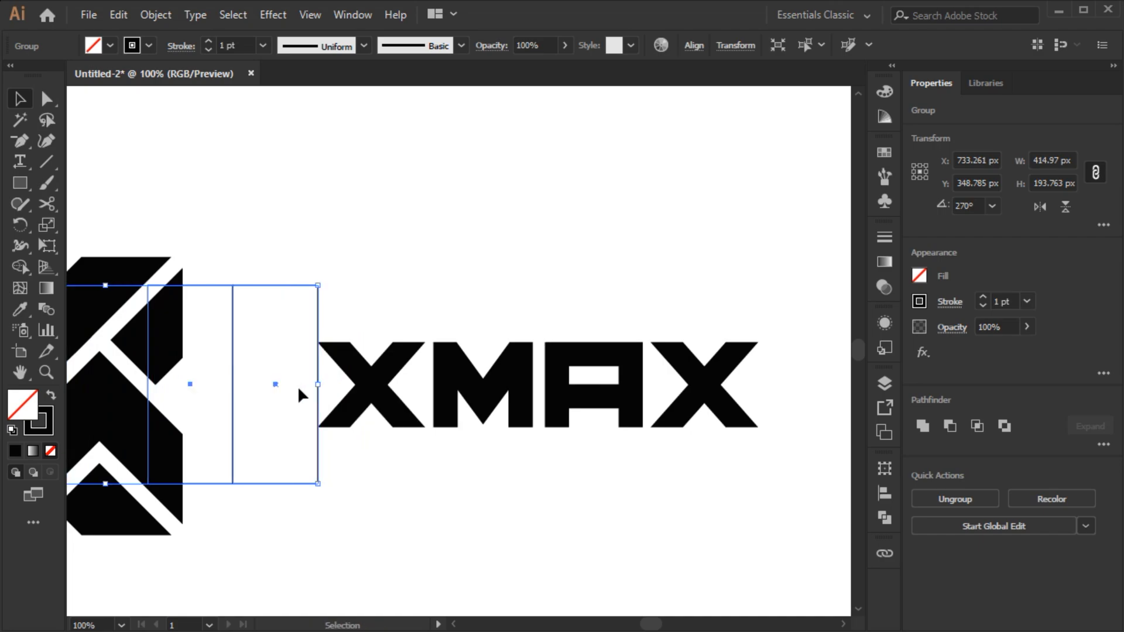
- Move the X mark up against the spacing guides beside the text
scroll(297, 385, "left", 5)
left_click(351, 358)
left_click_drag(369, 355, 412, 362)
- Select the spacing guide rectangles and delete them
scroll(169, 395, "left", 1)
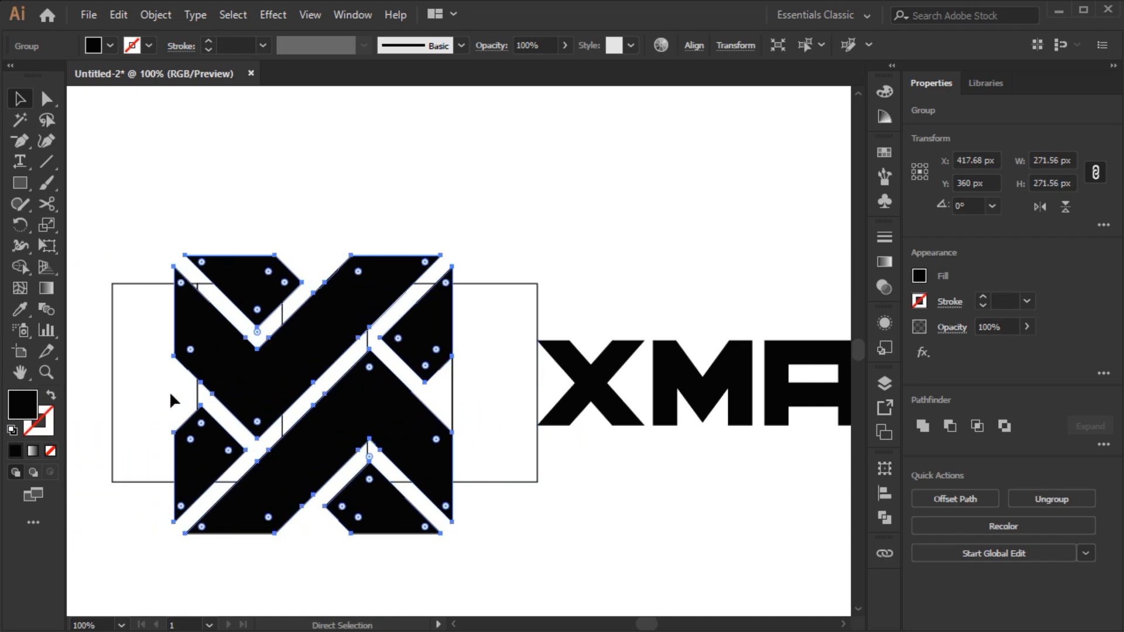
left_click_drag(174, 394, 136, 256)
key("Delete")
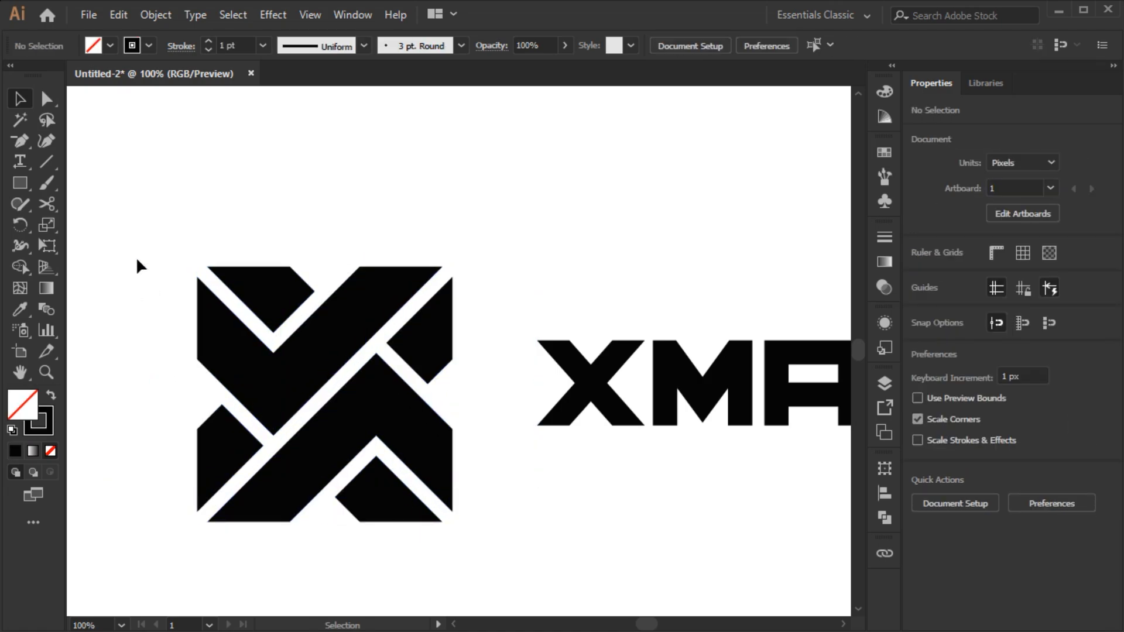
- Select the mark and the text and align their vertical centers
key("ctrl+0")
left_click_drag(155, 219, 572, 461)
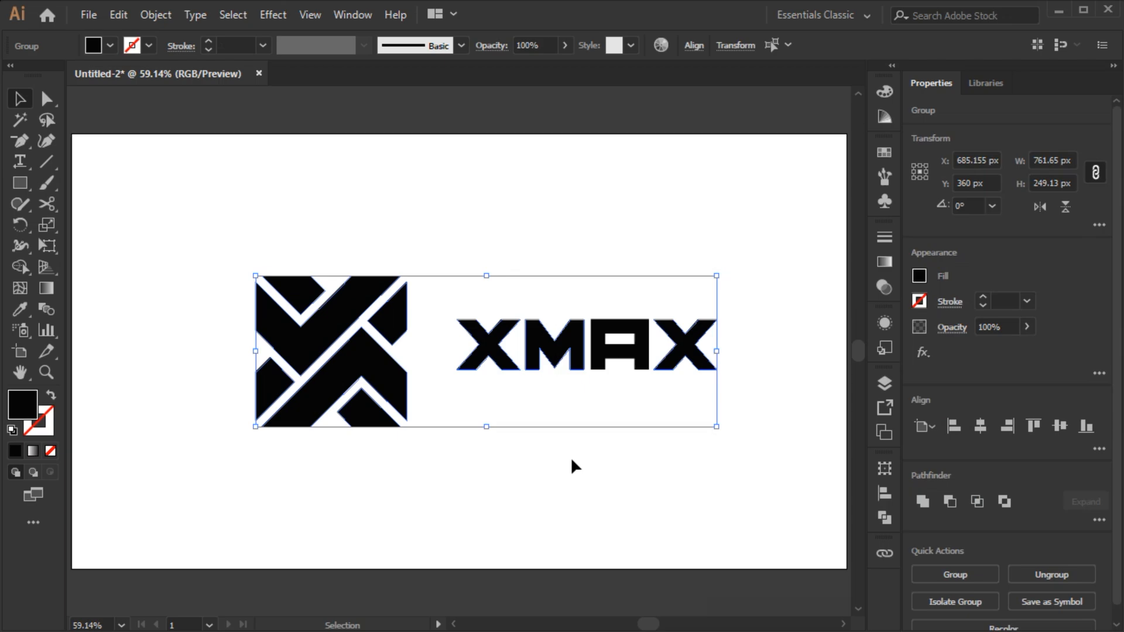
left_click(1068, 431)
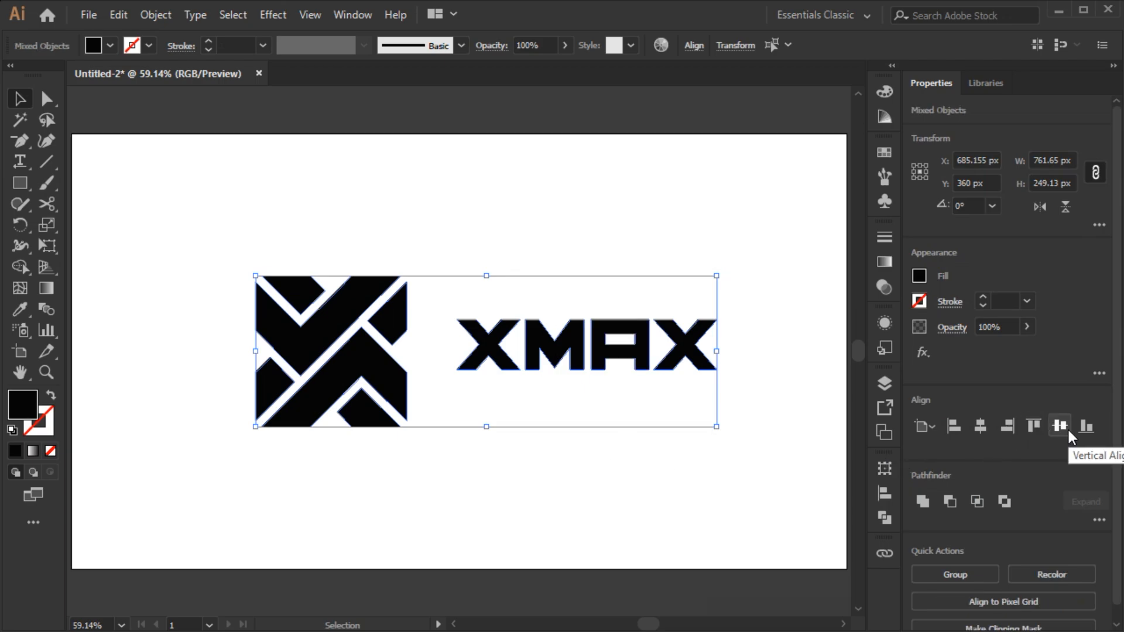
left_click(1068, 428)
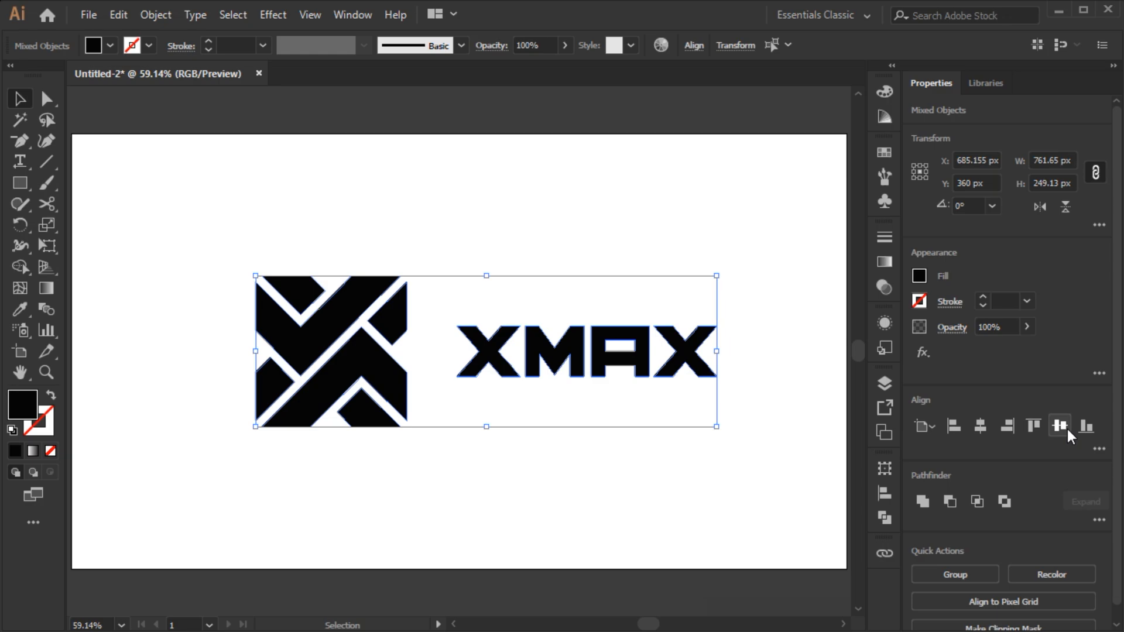
- Group the mark and text and scale the logo down to about 537 × 176 px
key("ctrl+g")
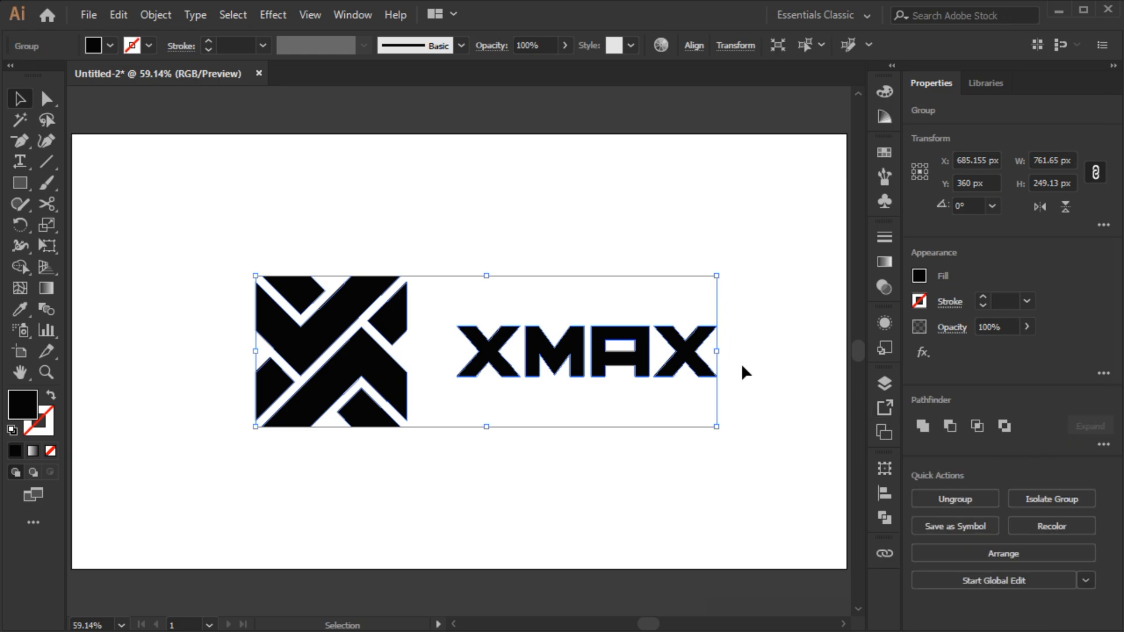
left_click_drag(717, 352, 649, 326)
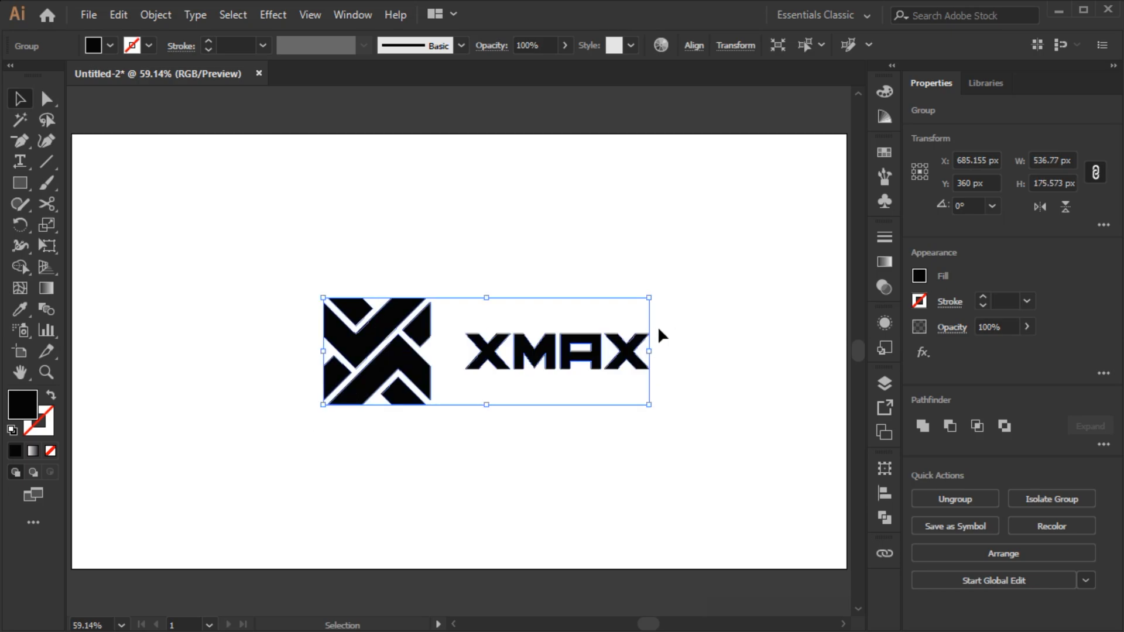
- Center the logo group on the artboard
left_click(885, 494)
left_click(710, 504)
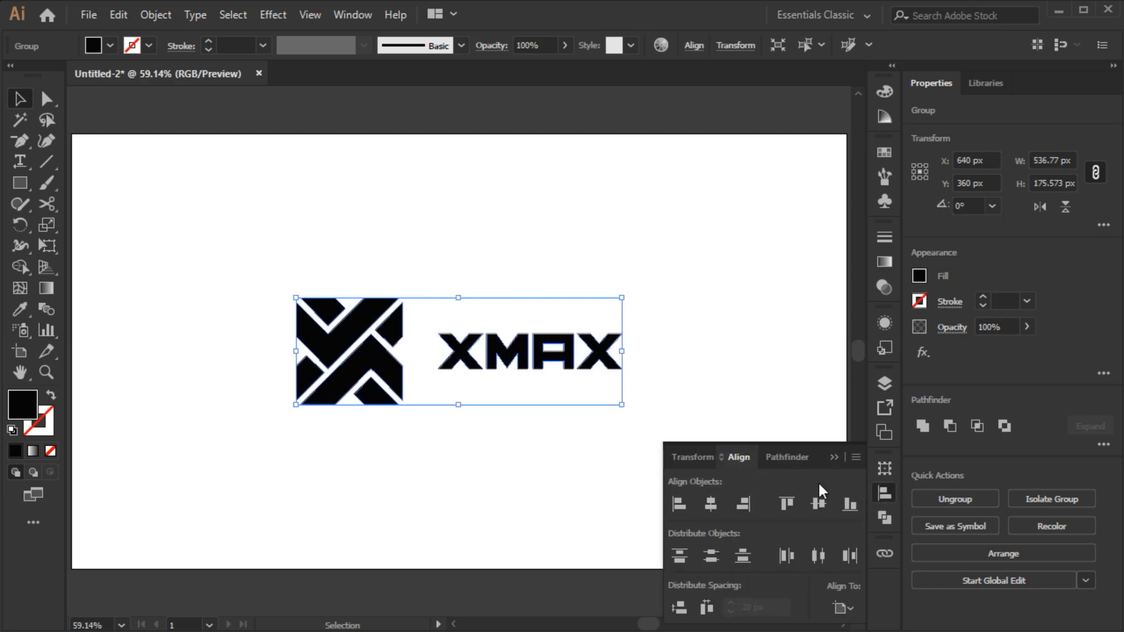
left_click(838, 454)
left_click(605, 460)
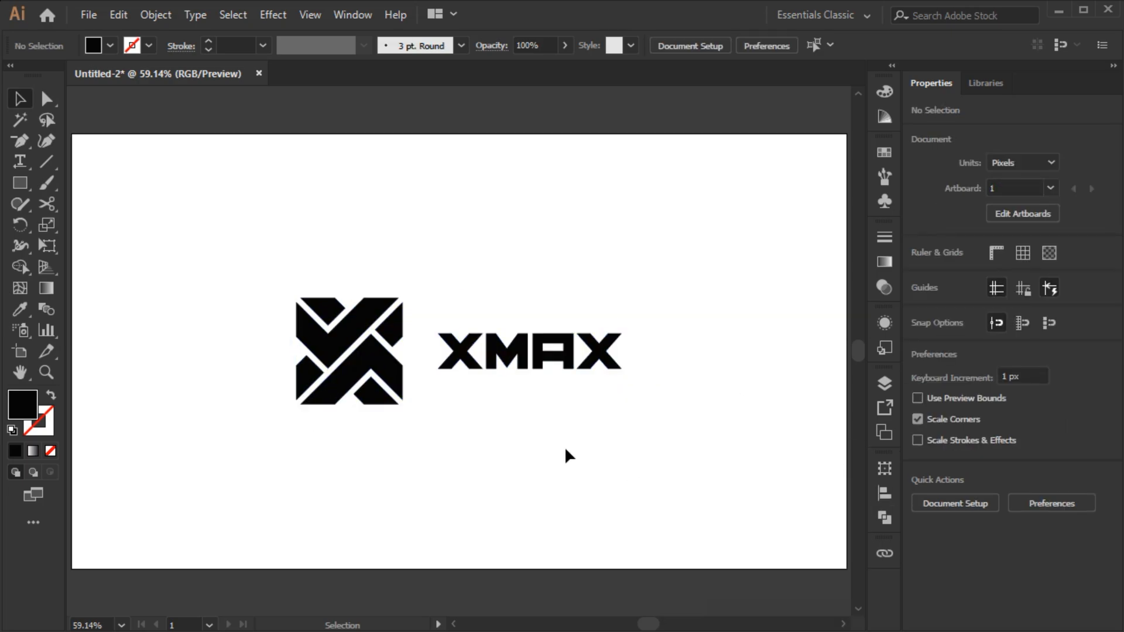
- Create a 1280 × 720 px rectangle at the artboard's corner as a background
left_click(24, 184)
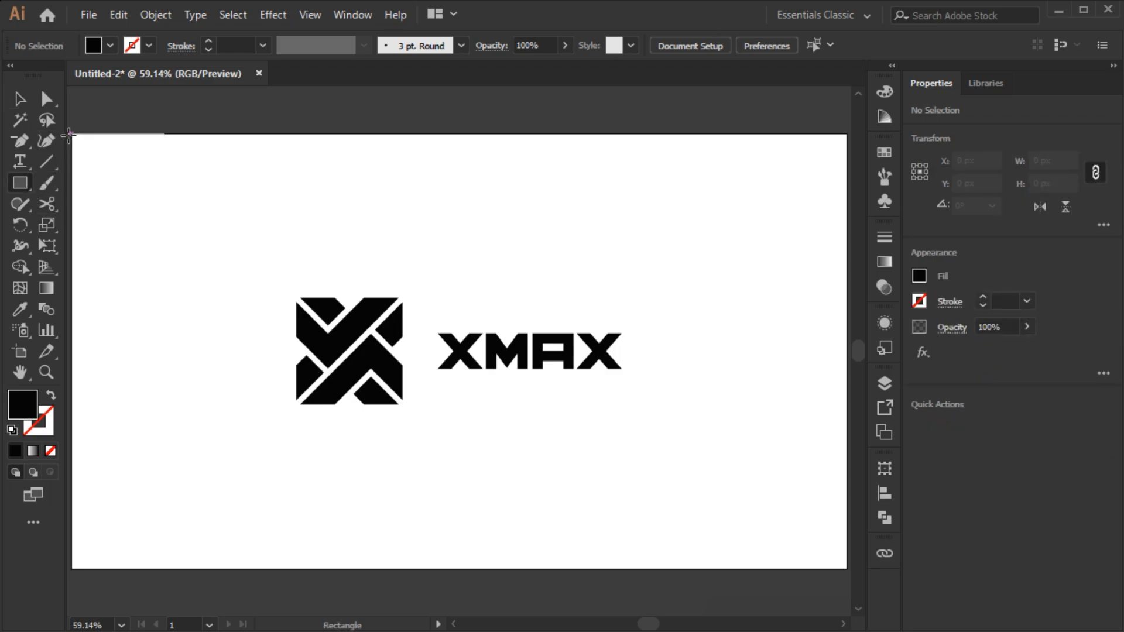
left_click(72, 137)
type("1280")
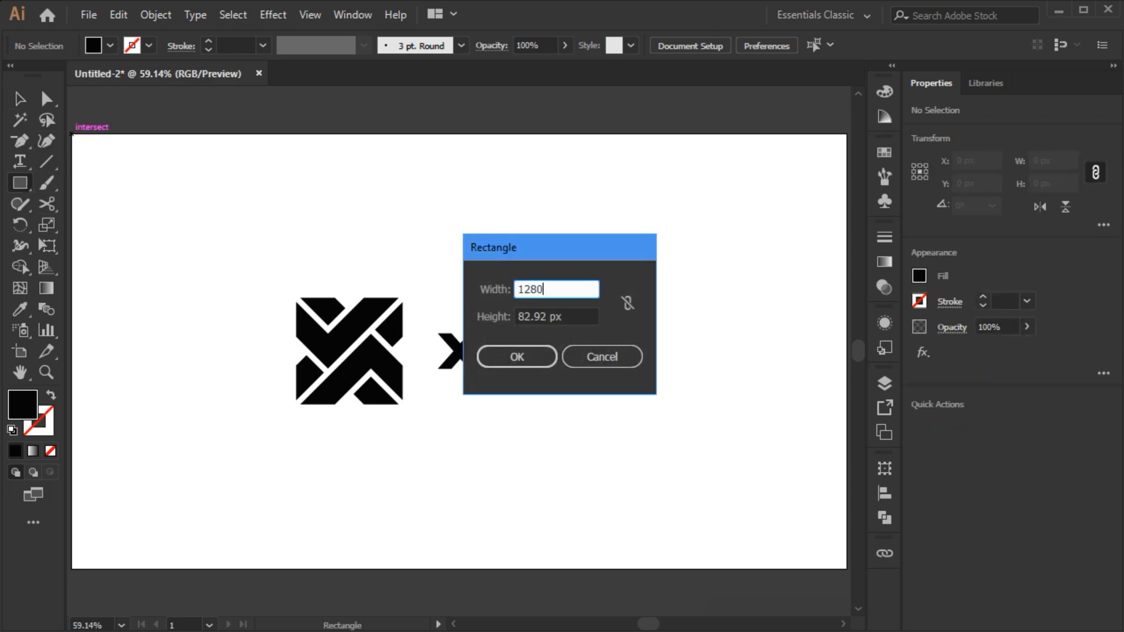
key("Tab")
type("720")
key("Return")
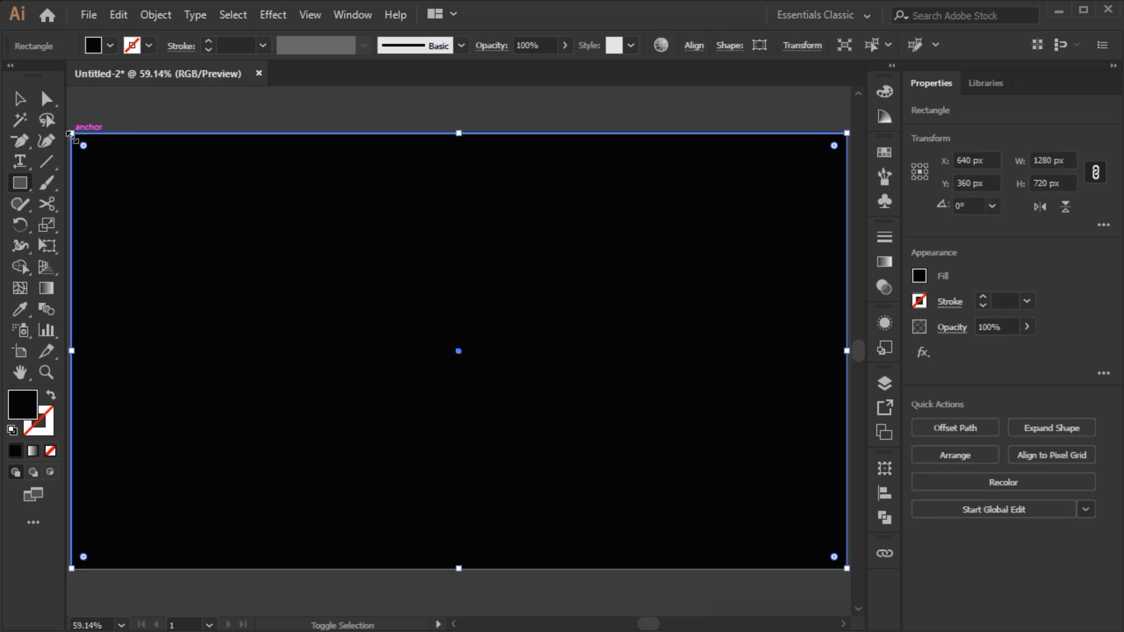
- Set the background rectangle's fill color to R 15, G 15, B 15
key("v")
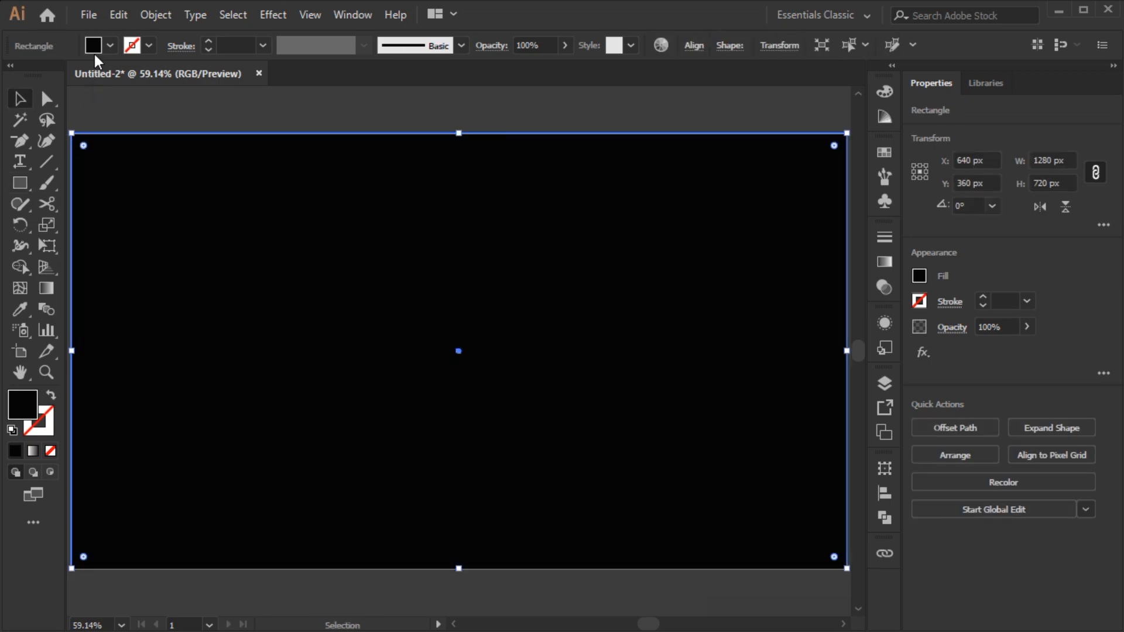
left_click(94, 46, "shift")
left_click(164, 76)
type("15")
key("Tab")
type("15")
key("Tab")
type("15")
key("Tab")
left_click(306, 185)
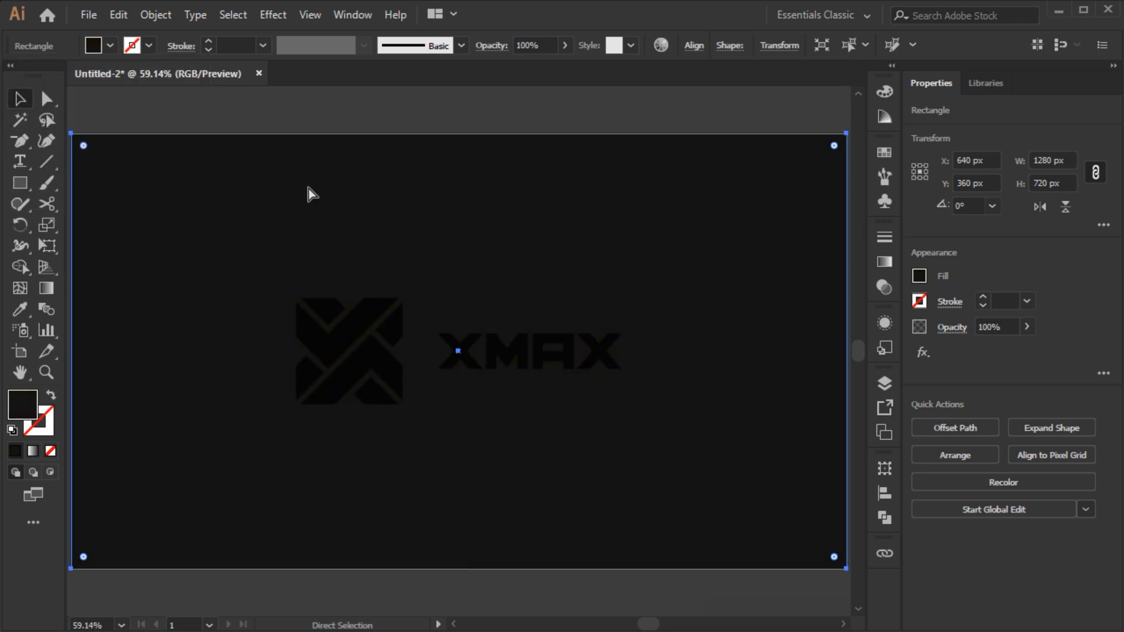
- Lock the background, select the logo, and fill it white
key("ctrl+2")
key("ctrl+a")
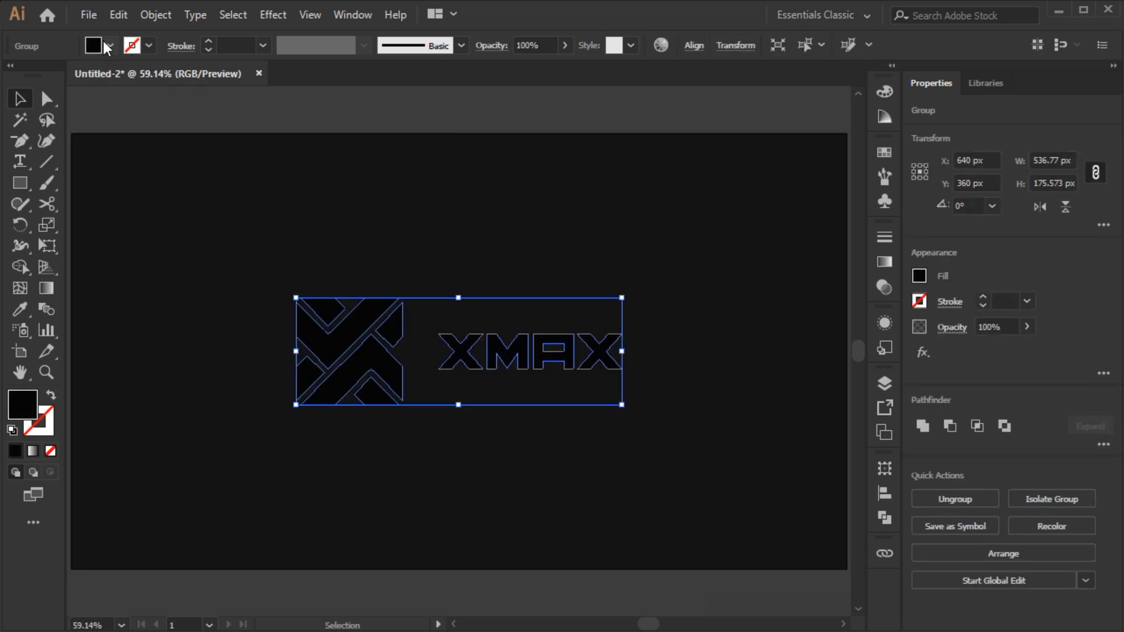
left_click(105, 44)
left_click(61, 81)
left_click(410, 223)
left_click(410, 222)
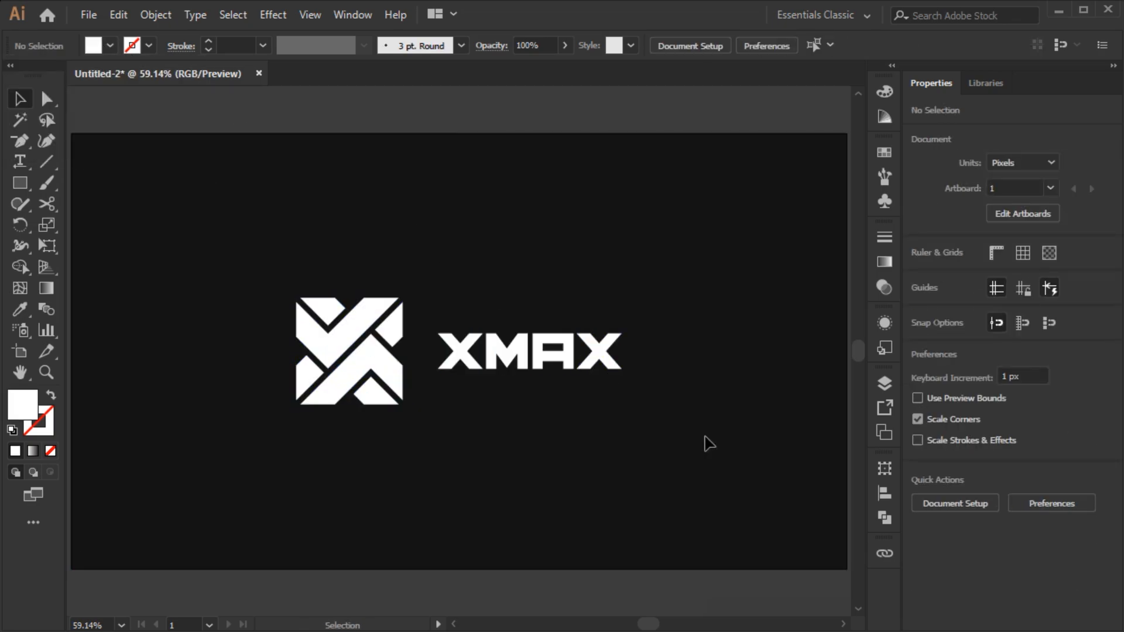